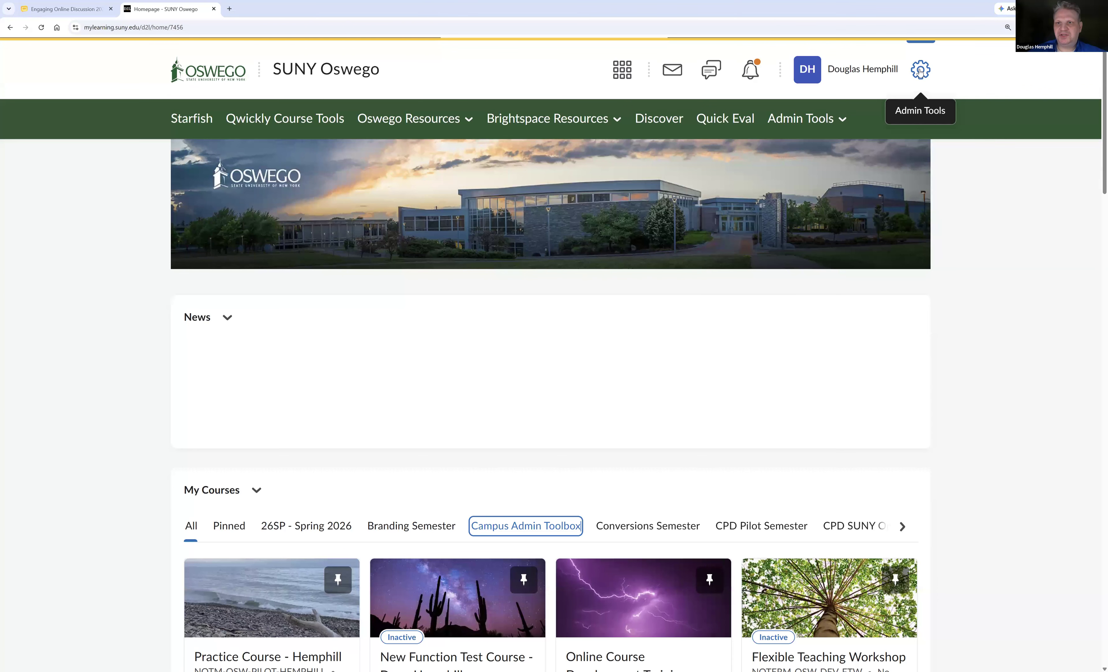
Step: Open the Media Library from the pinned admin tools
click(920, 71)
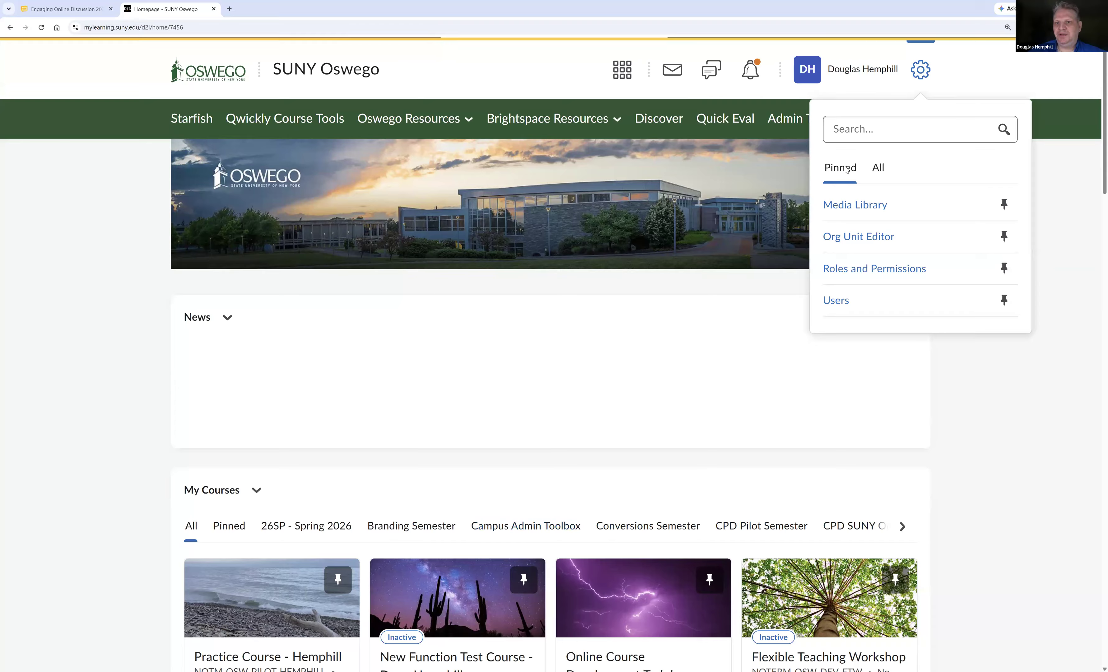
click(879, 168)
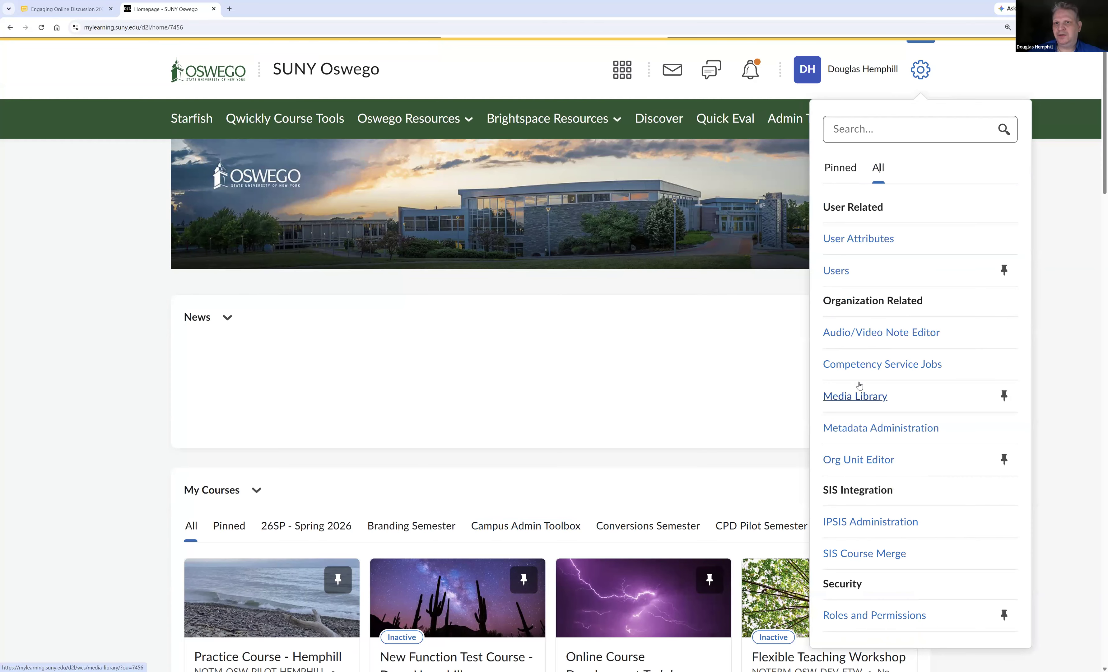
click(1004, 396)
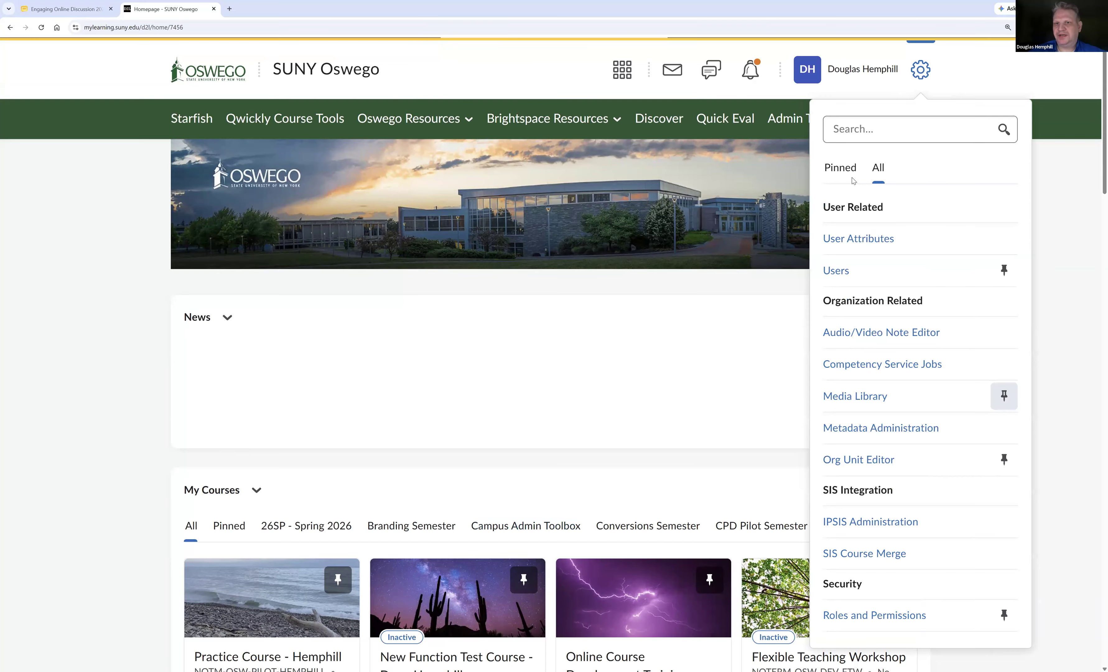
click(841, 167)
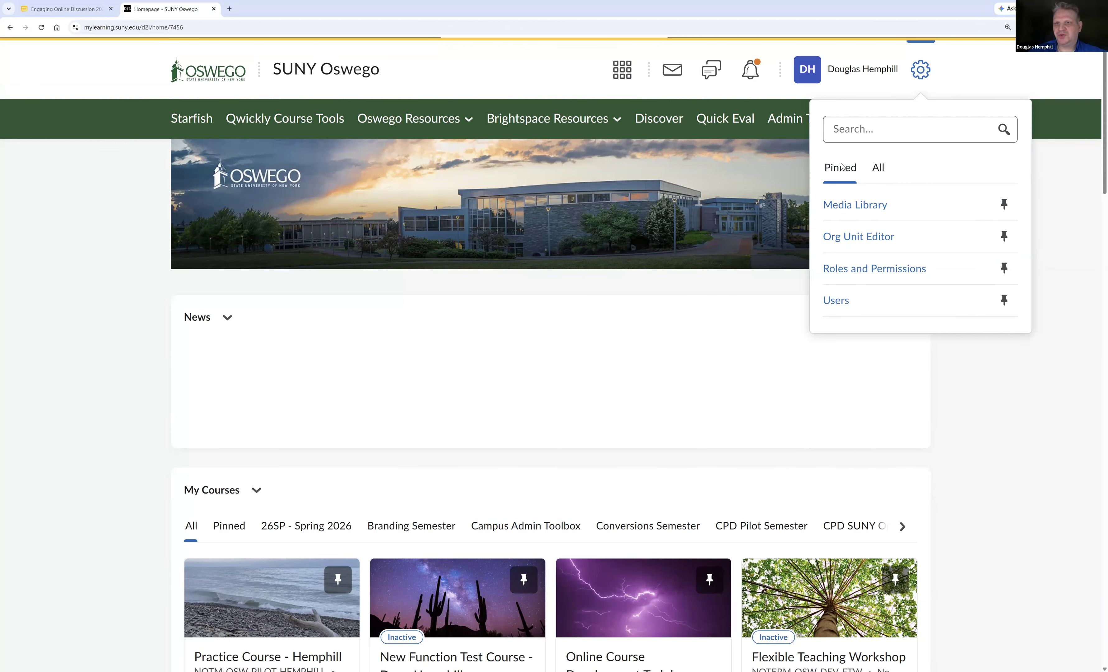
click(854, 212)
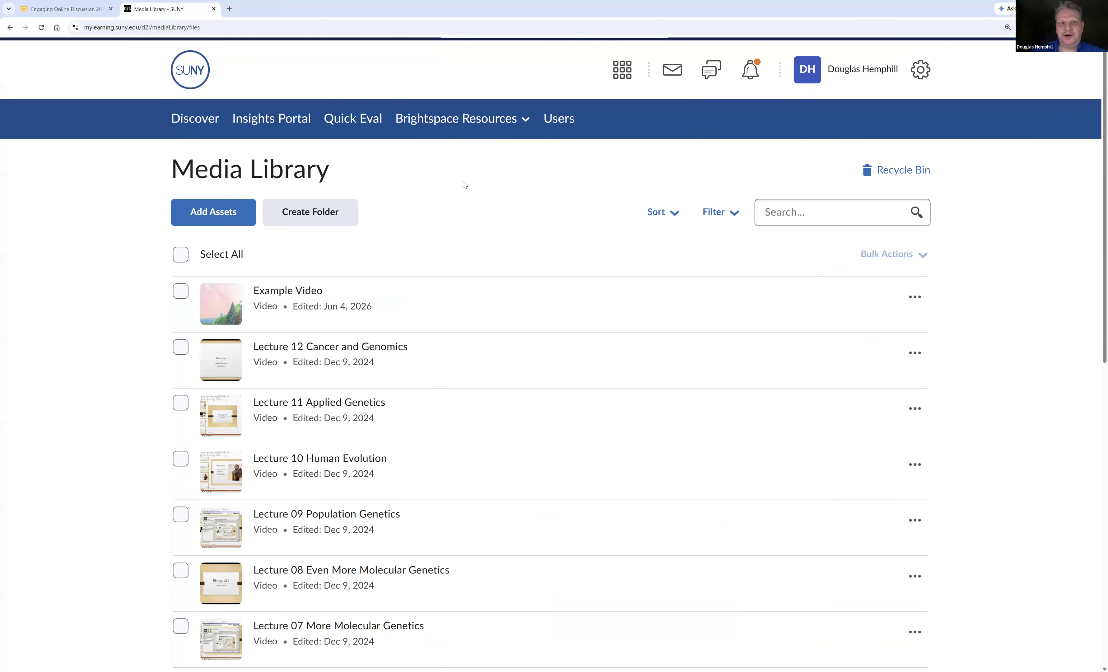
Step: Review the Create Folder form and the Add Assets options, browse the Videos folder for uploadable files, and leave without adding anything
click(312, 223)
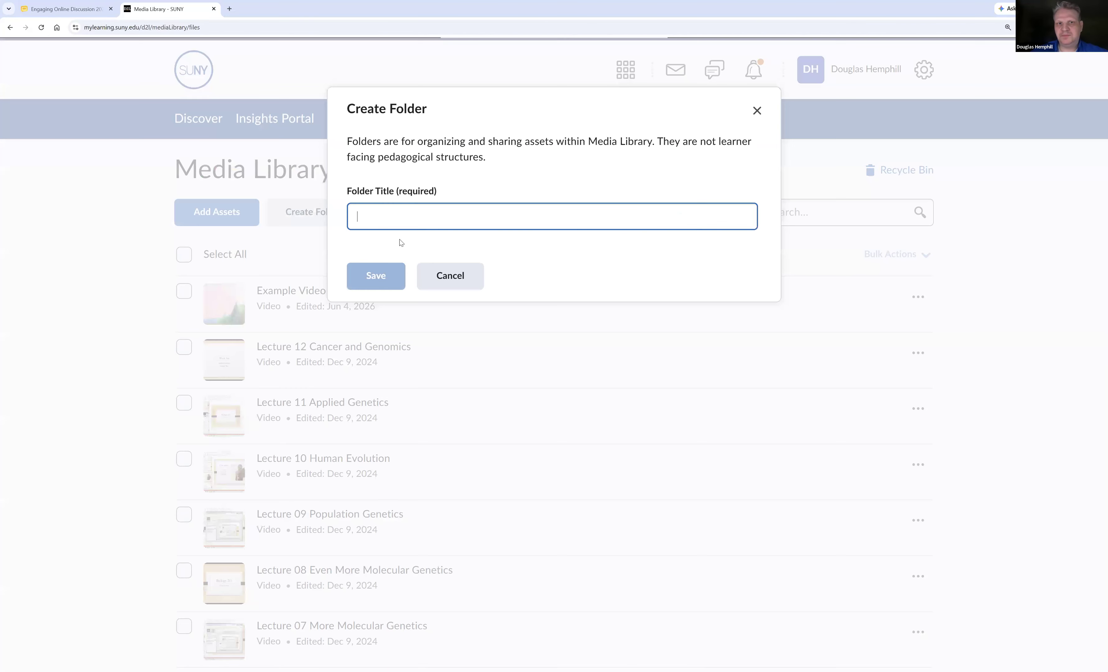
click(461, 280)
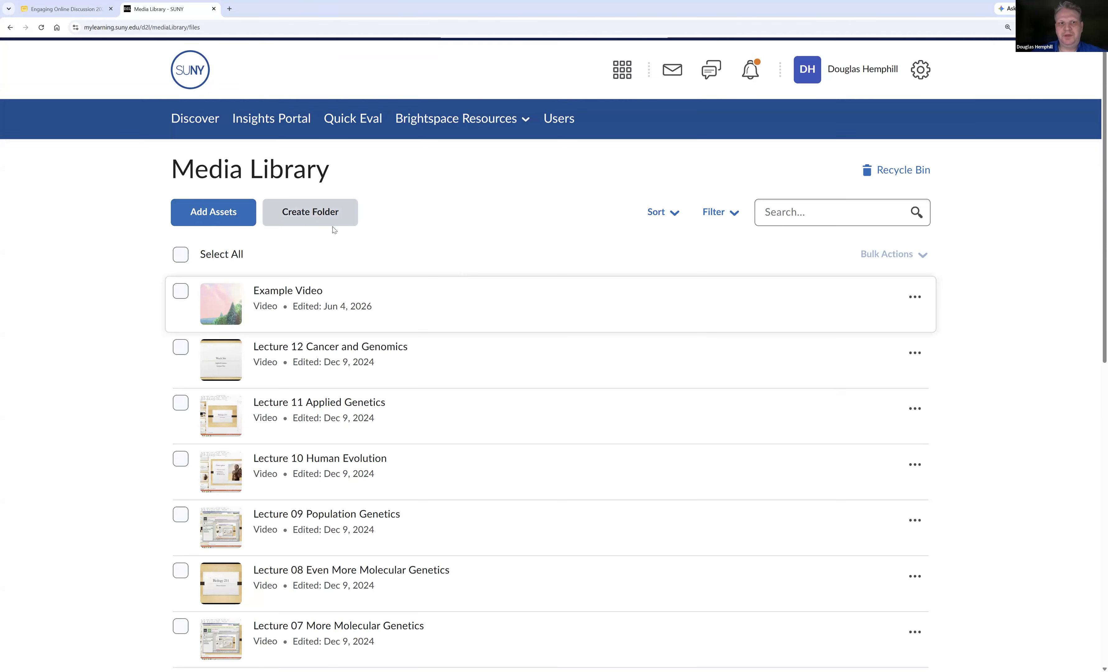
click(211, 216)
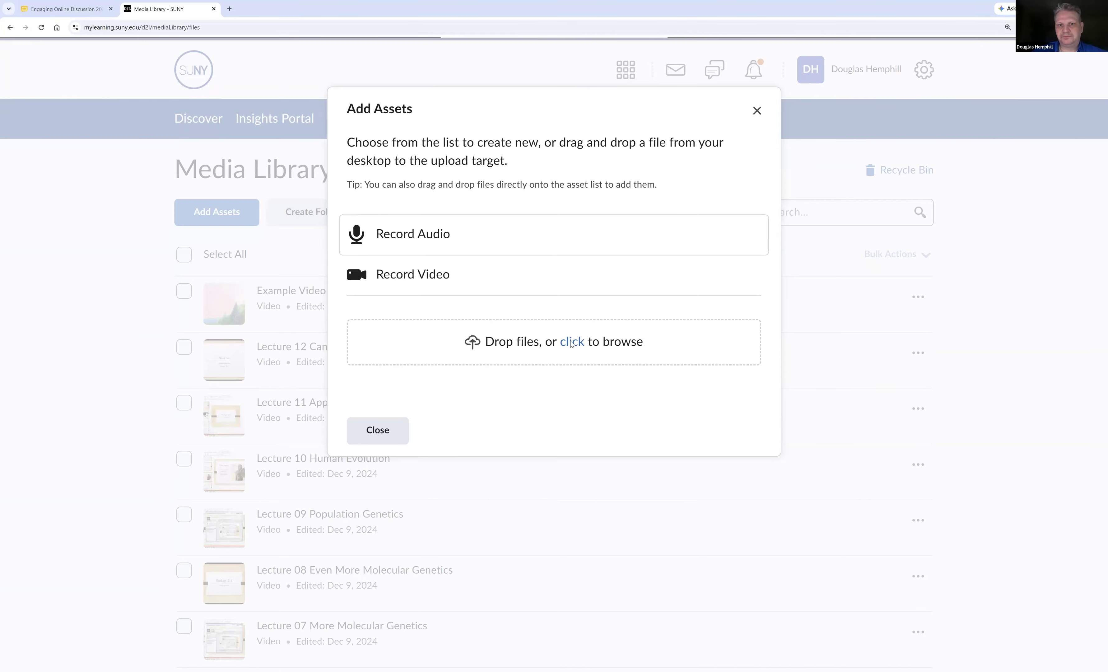
click(572, 343)
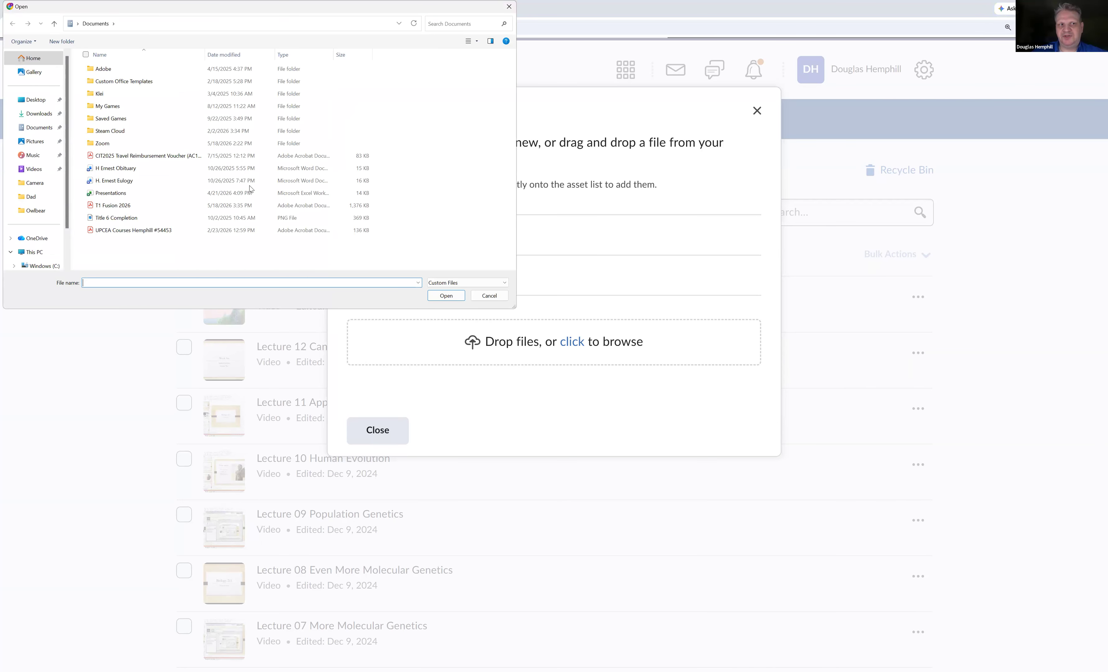
click(40, 169)
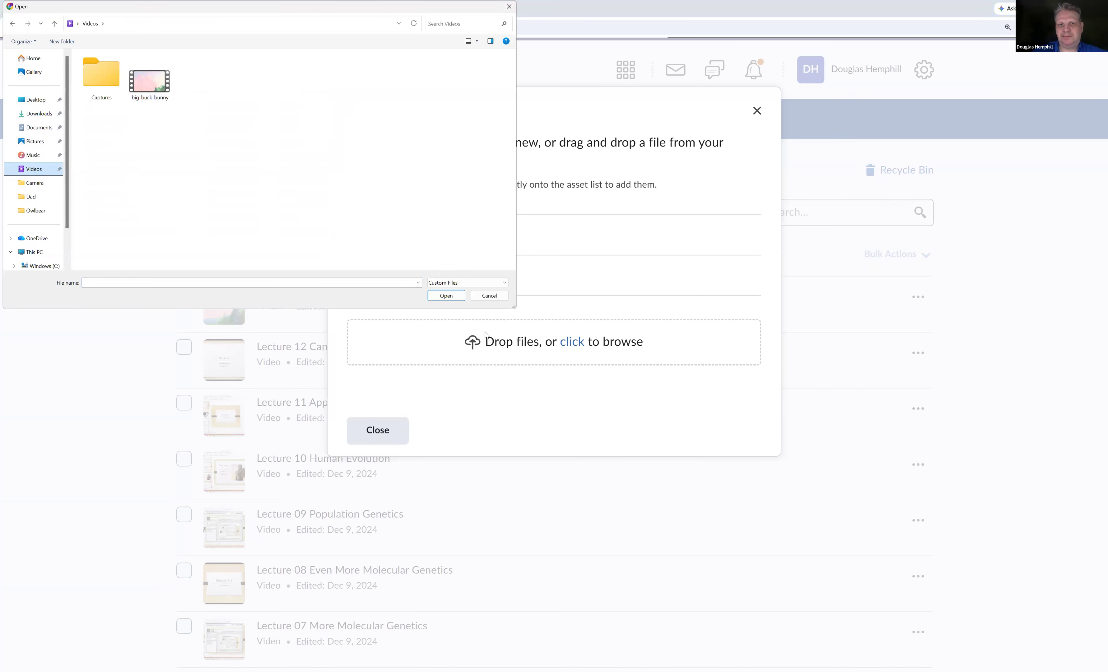
click(489, 299)
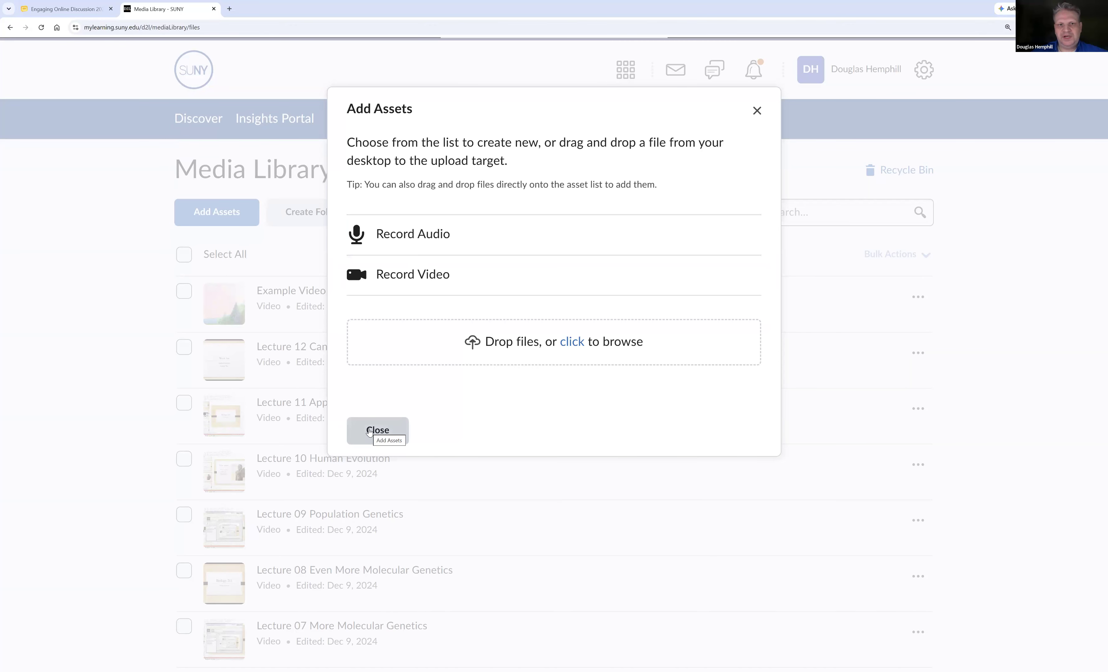
click(369, 431)
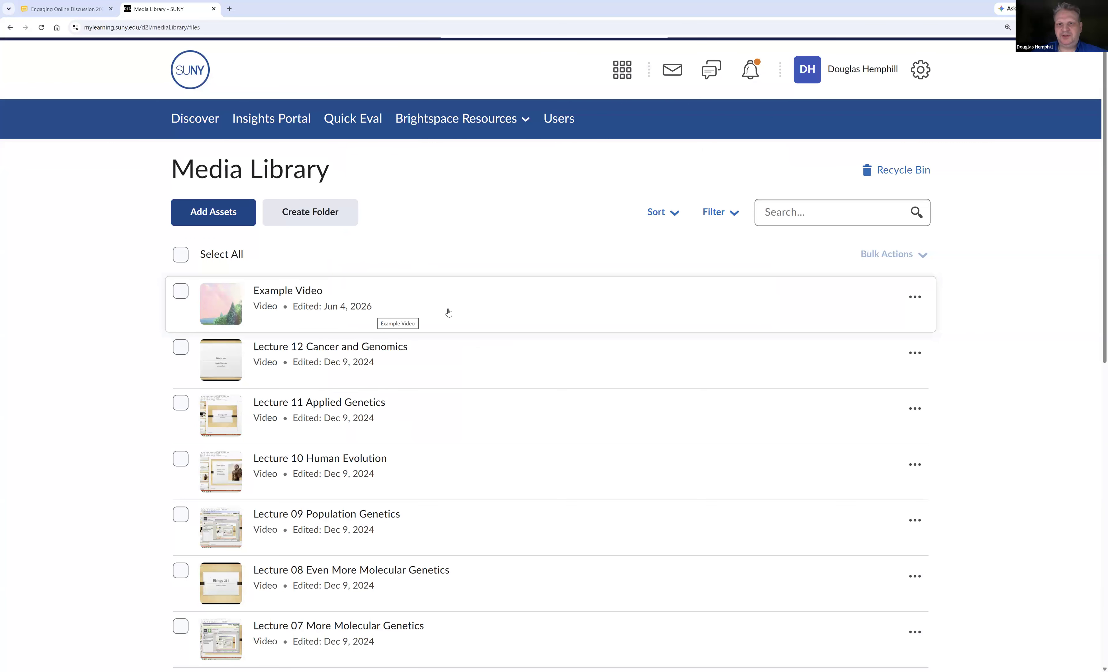
Step: Open Example Video for editing and auto-generate its English (United States) closed captions
click(914, 297)
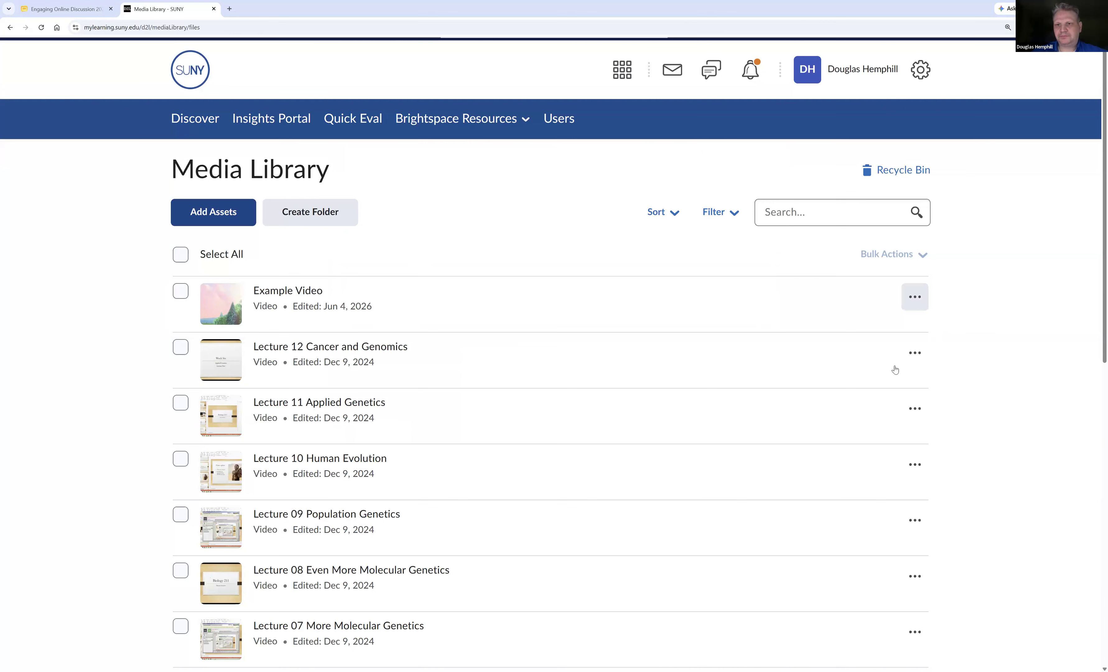
click(891, 405)
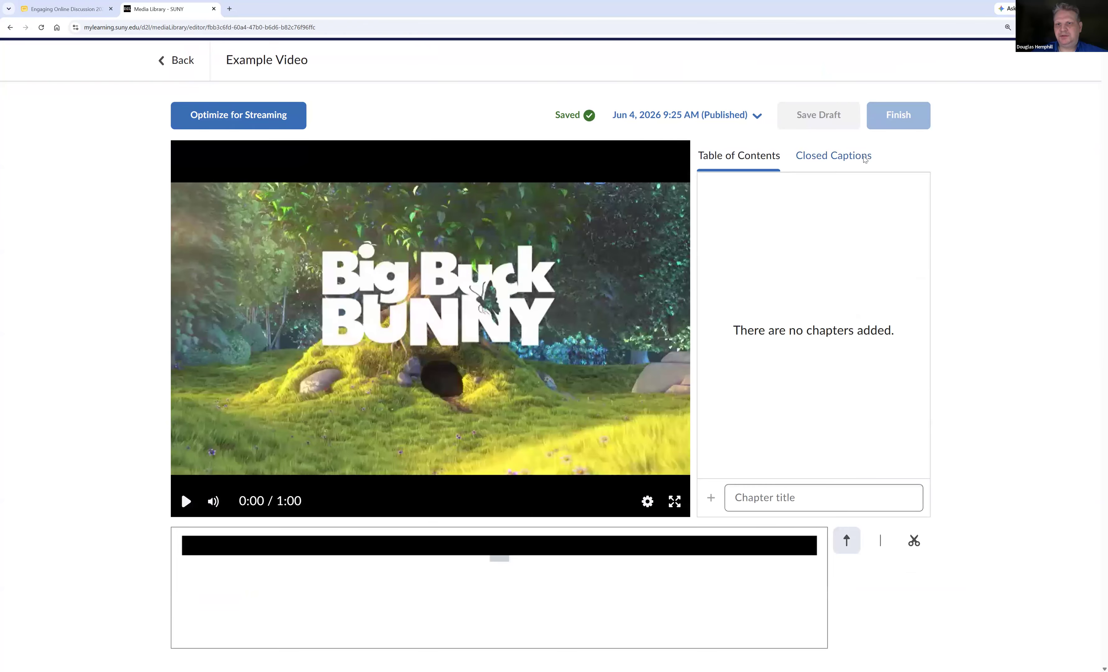
click(865, 158)
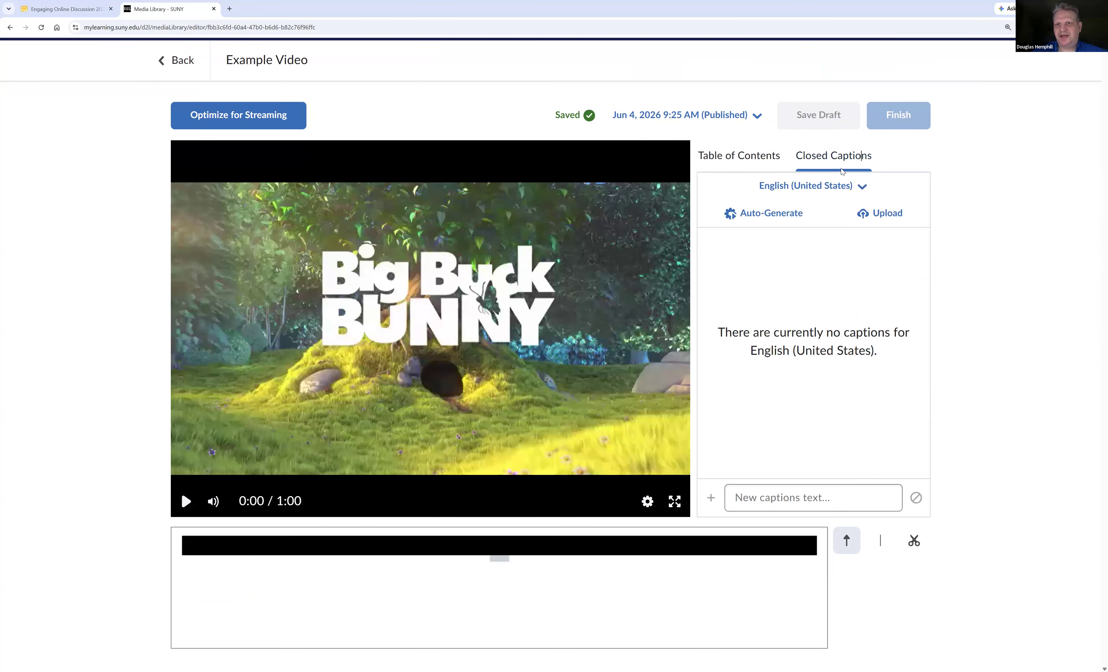
click(774, 220)
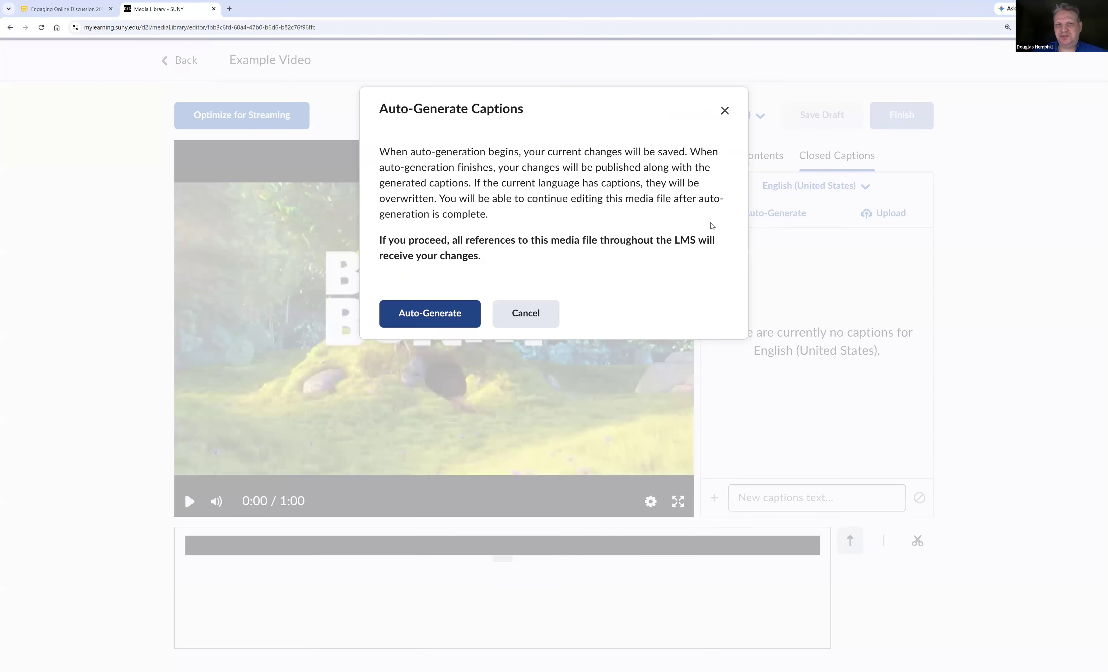
click(408, 314)
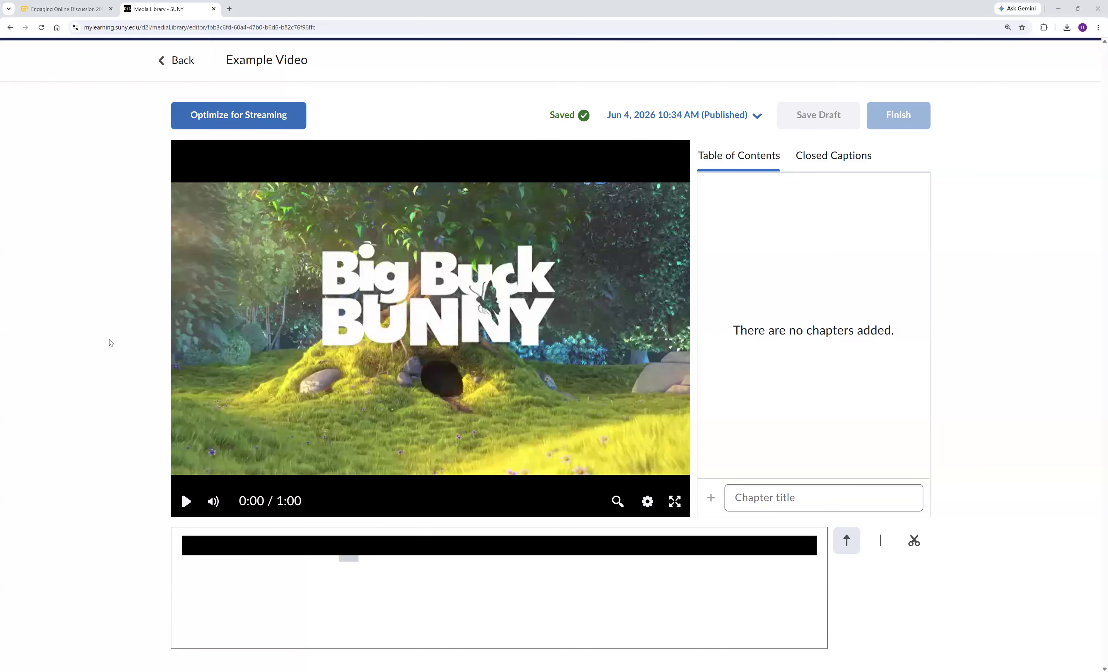
Step: Return to the Media Library asset list and look at the Add Assets options once more
click(161, 77)
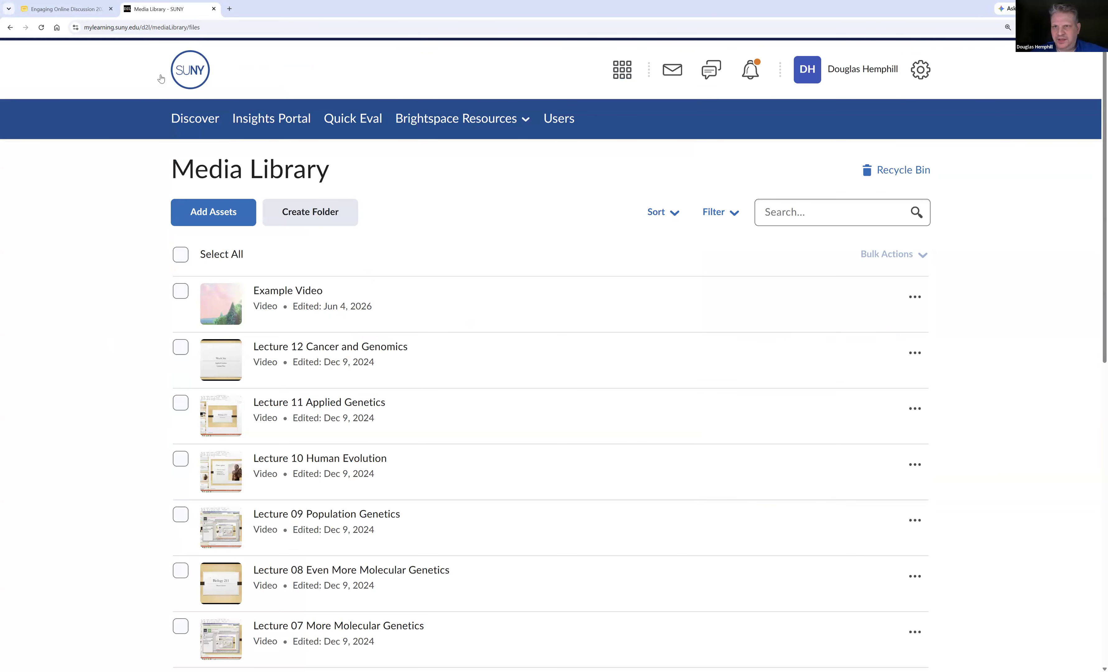
click(914, 69)
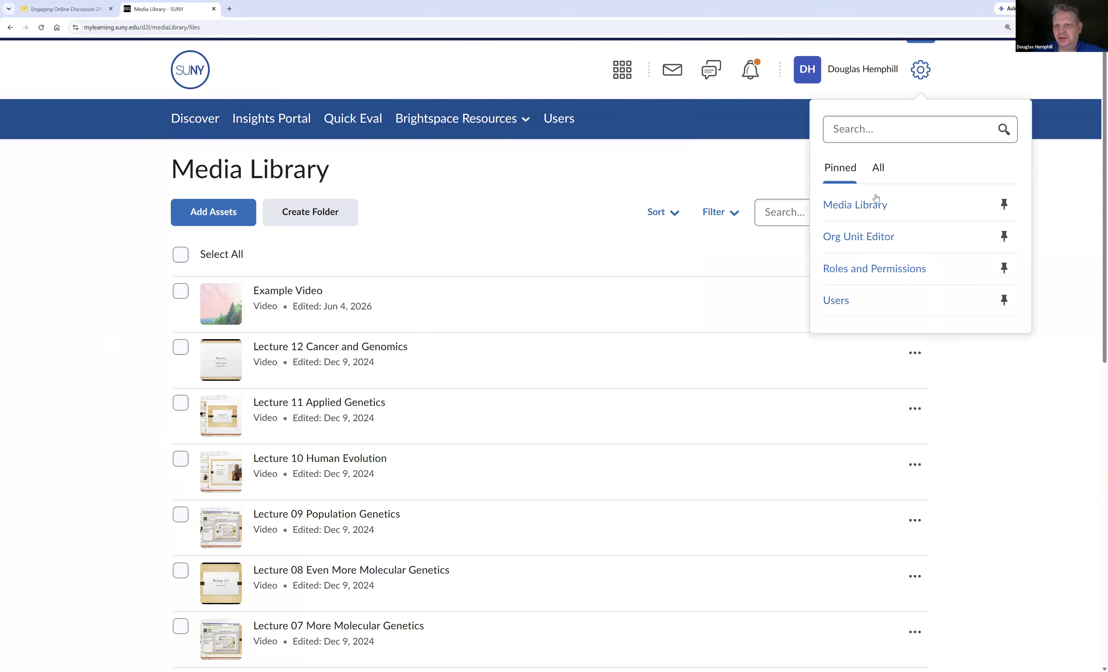
click(868, 210)
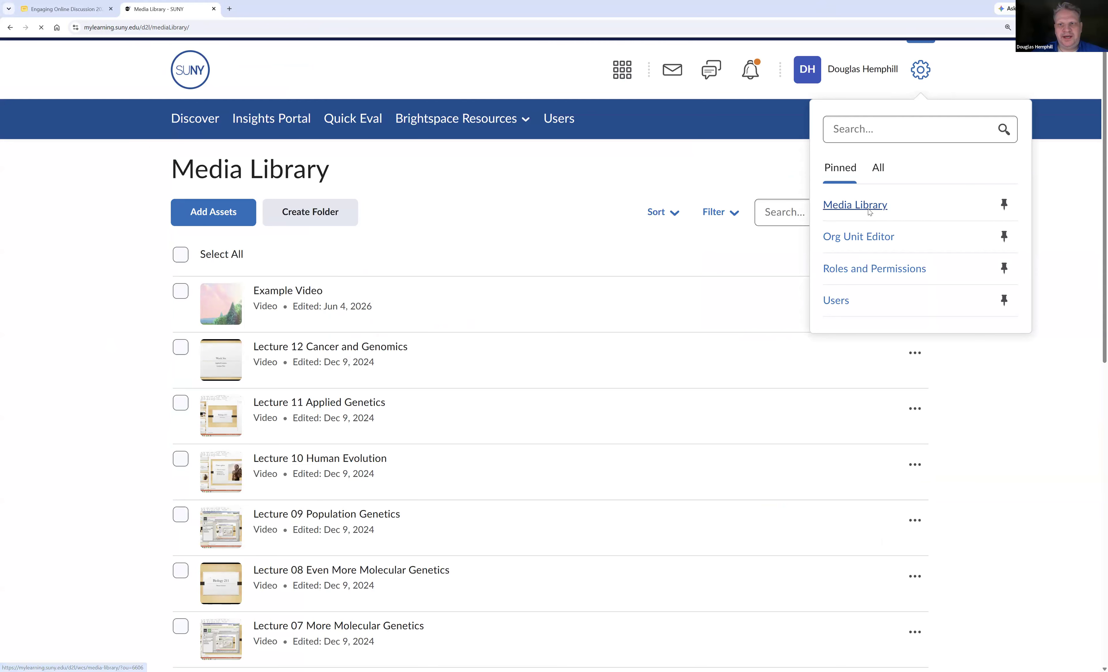
click(214, 219)
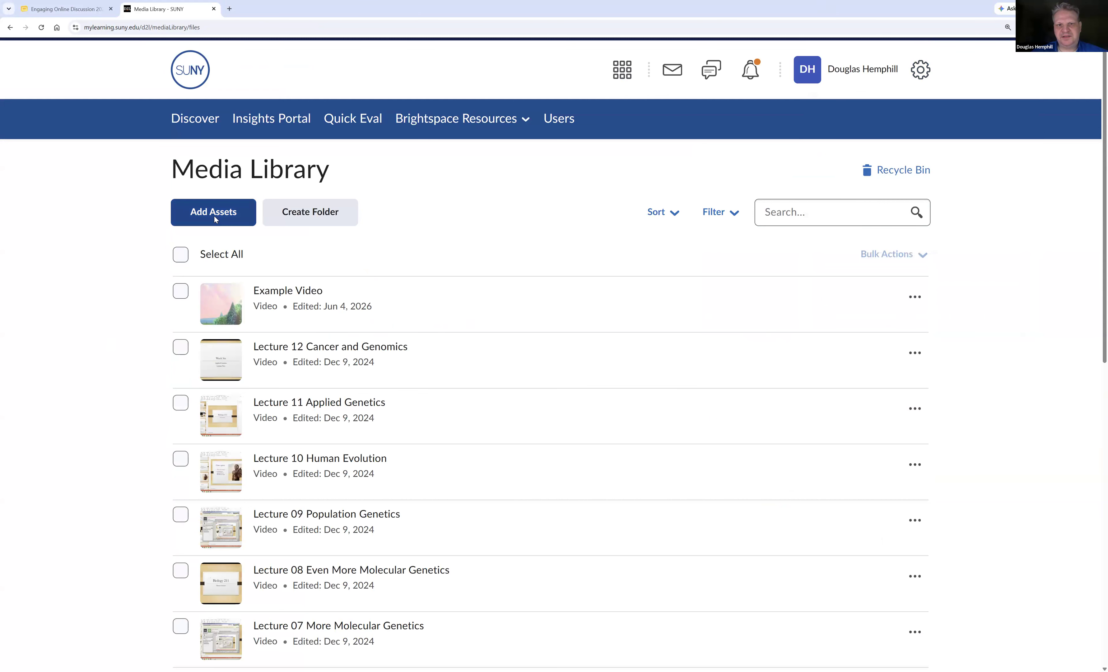
click(365, 435)
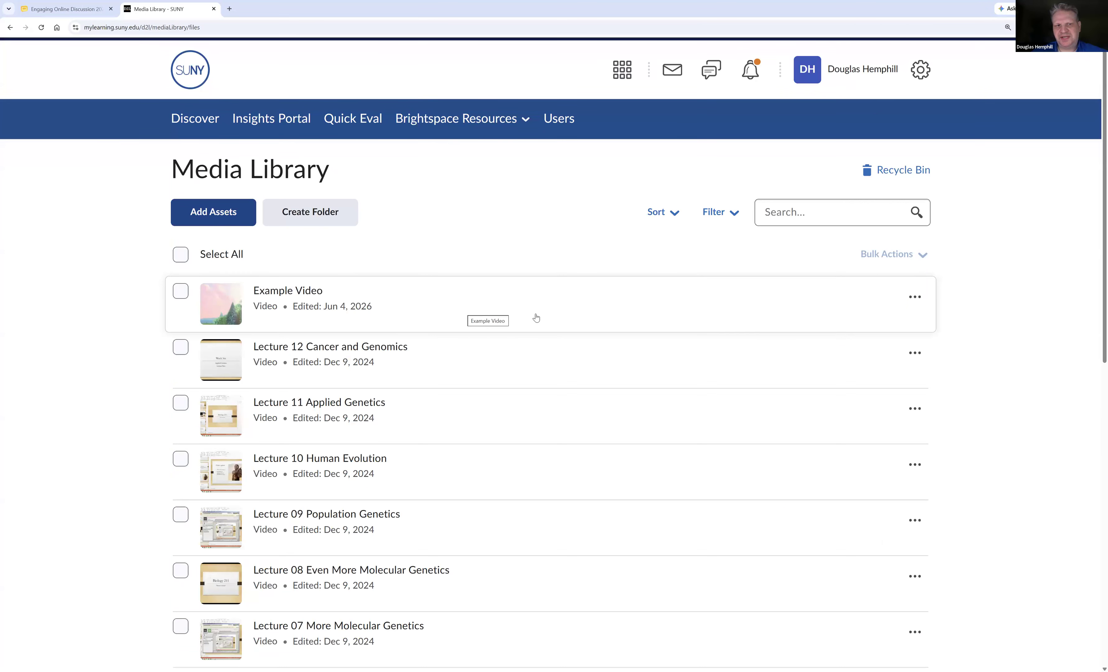
Step: Reopen Example Video for editing and show its closed captions
click(913, 298)
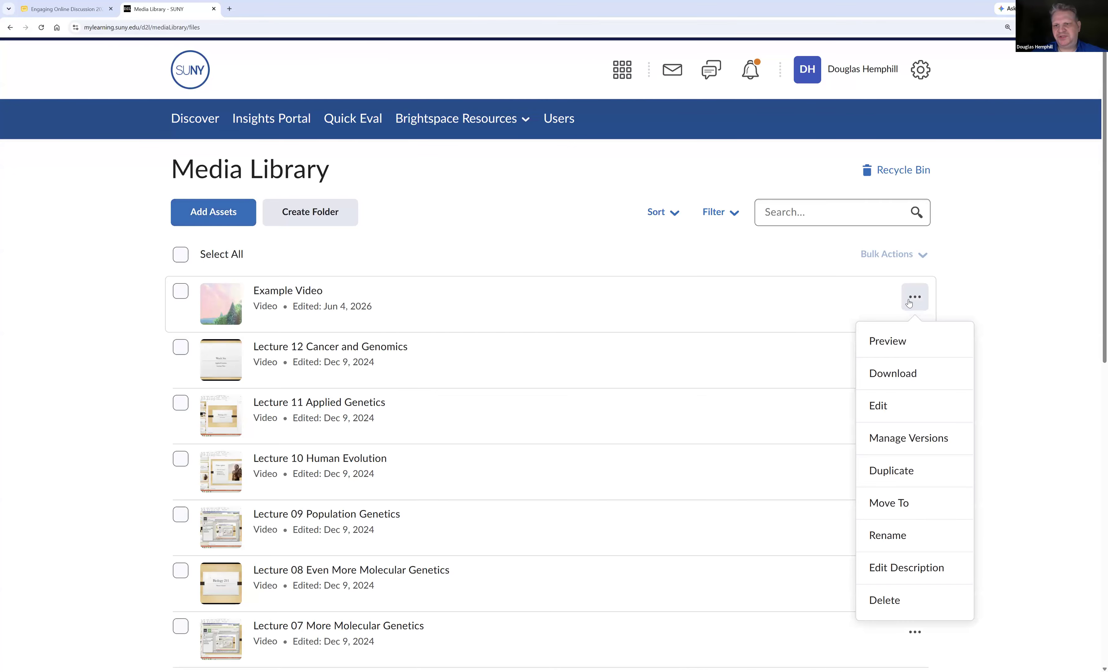
click(880, 408)
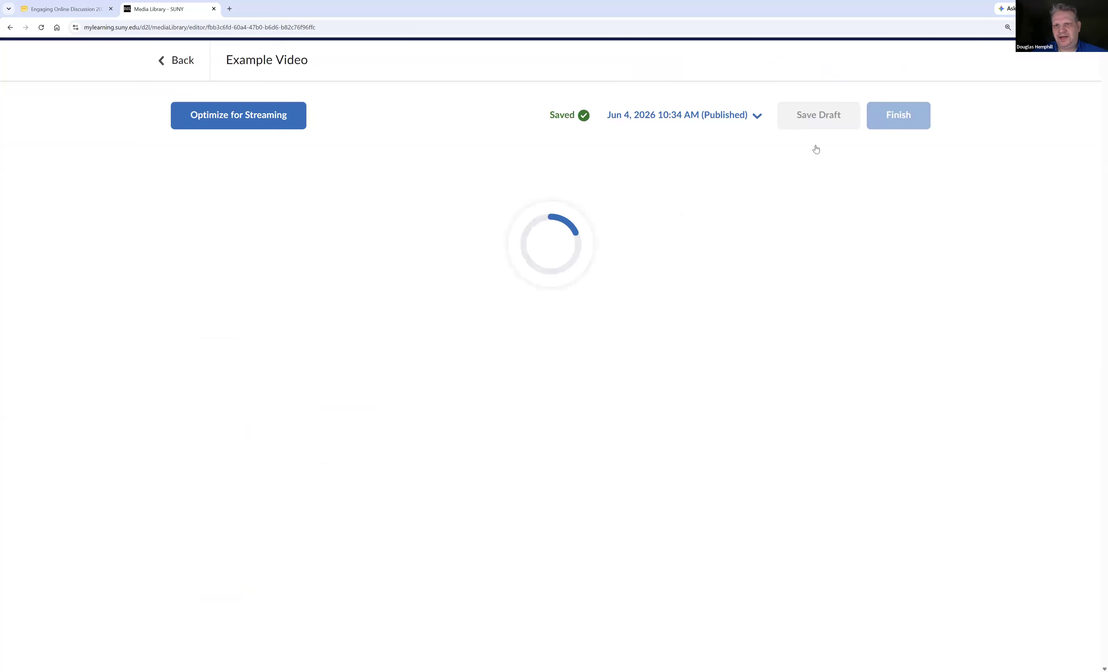
click(820, 162)
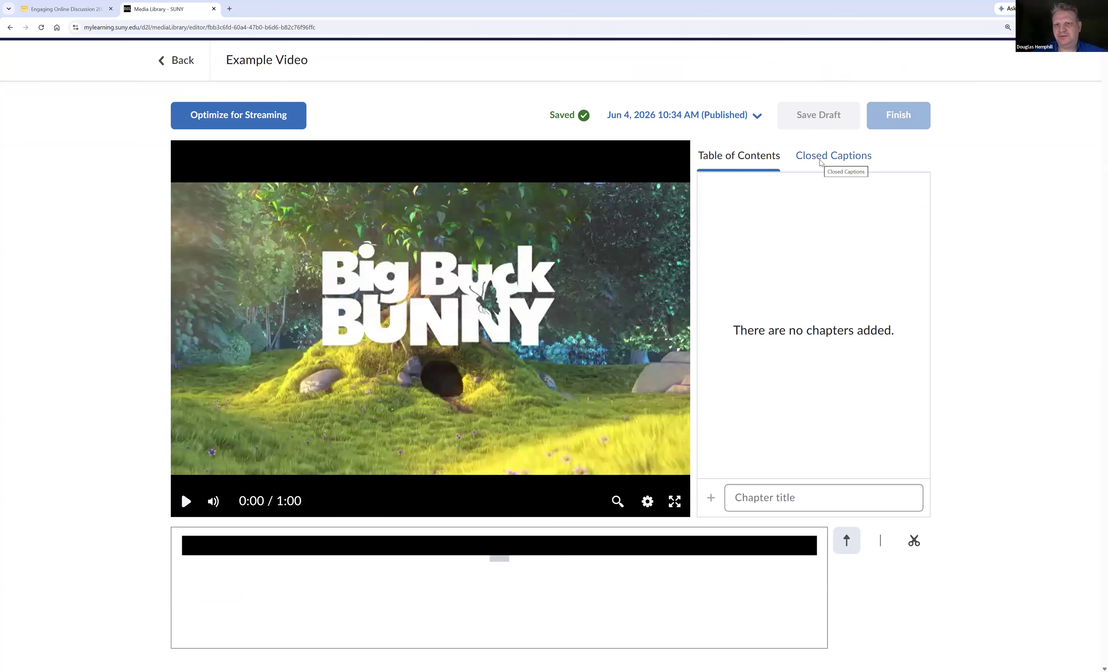
click(820, 162)
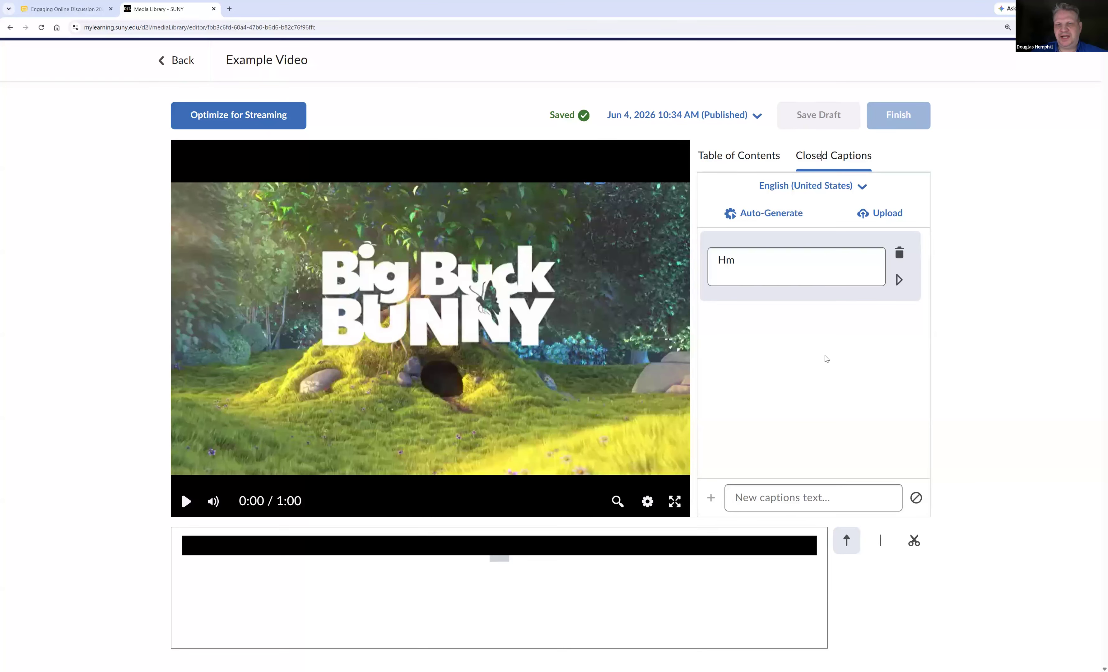
Step: Replace the text of the auto-generated caption with "A Quiet Nature Scene"
click(796, 272)
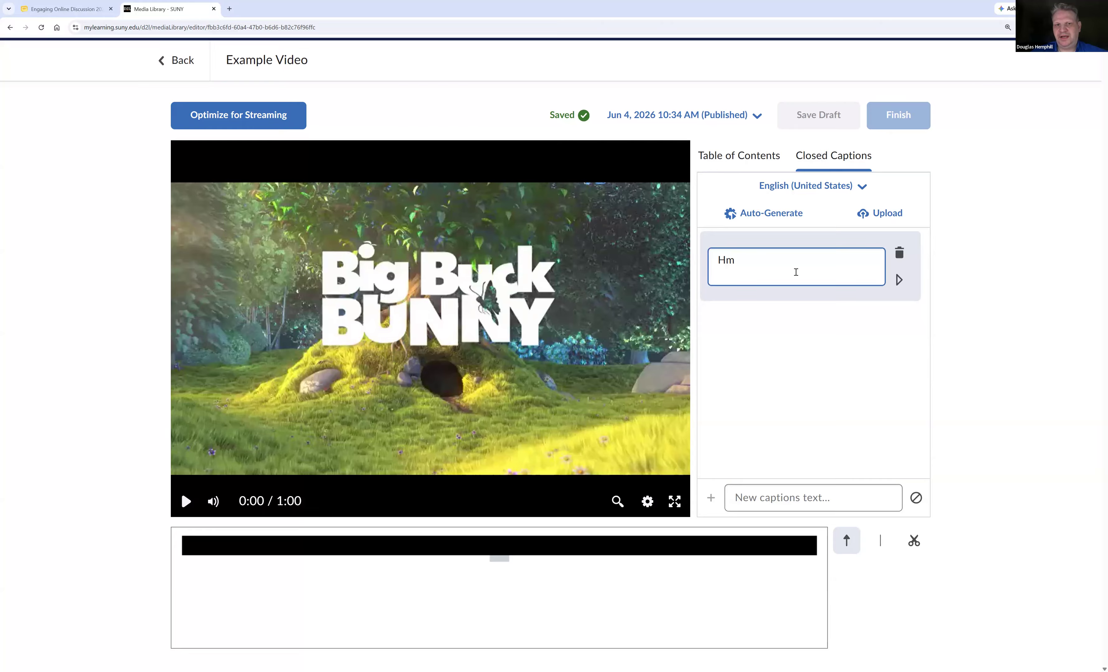
key(ctrl+a)
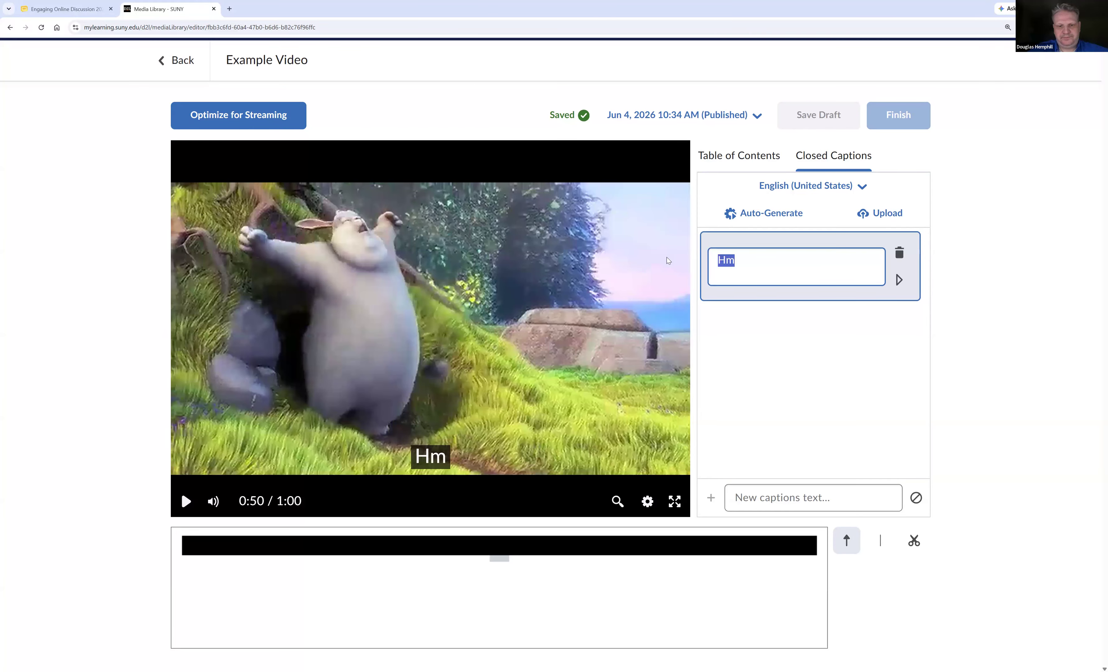
text(a )
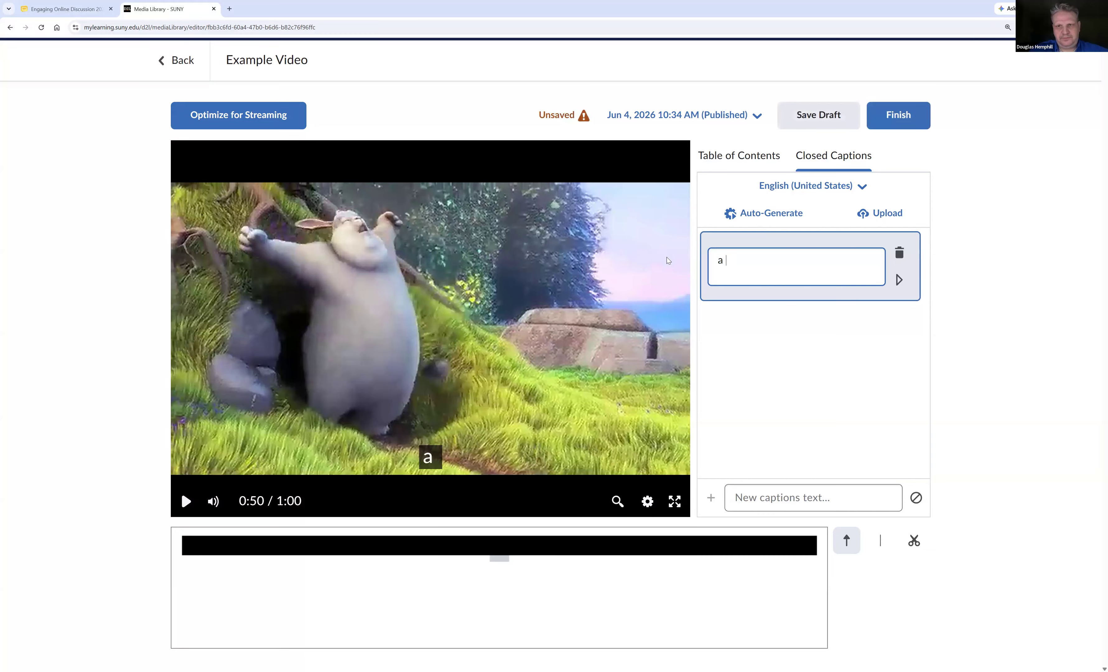
text(QUIC)
key(BackSpace)
key(BackSpace)
key(BackSpace)
key(BackSpace)
key(BackSpace)
key(BackSpace)
text(A)
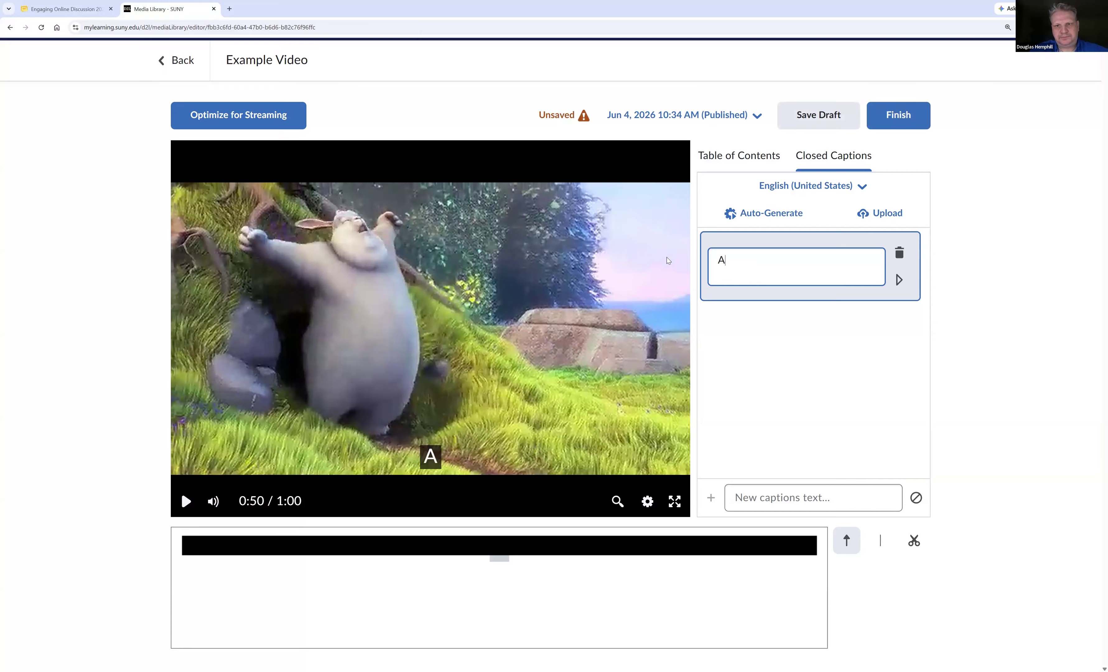
text( Quiet)
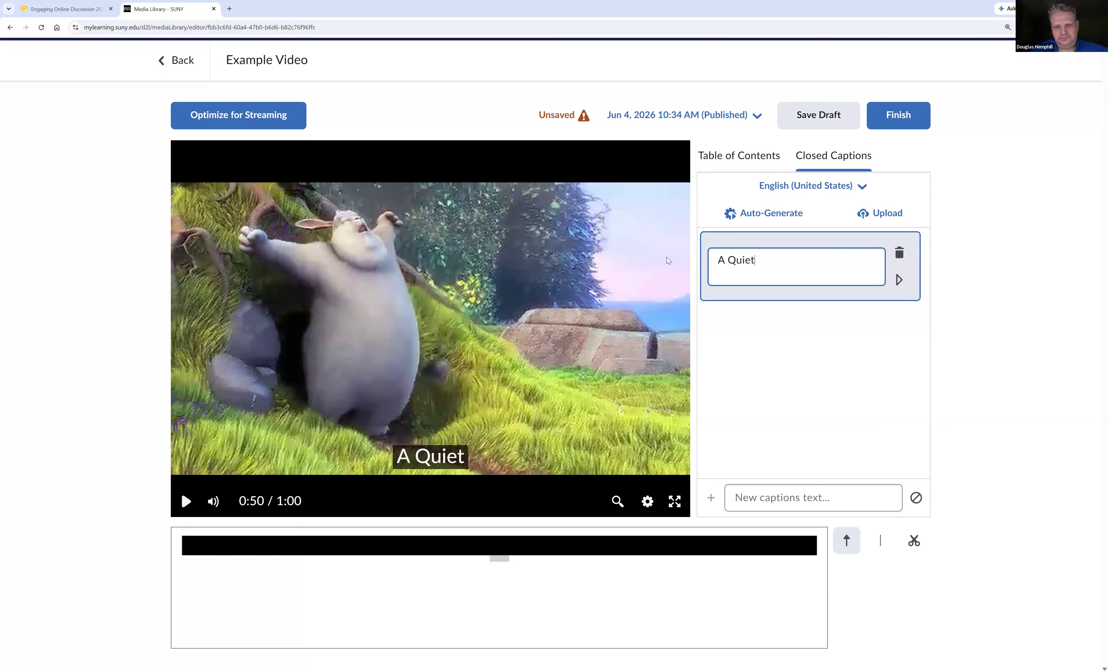
text( Nature )
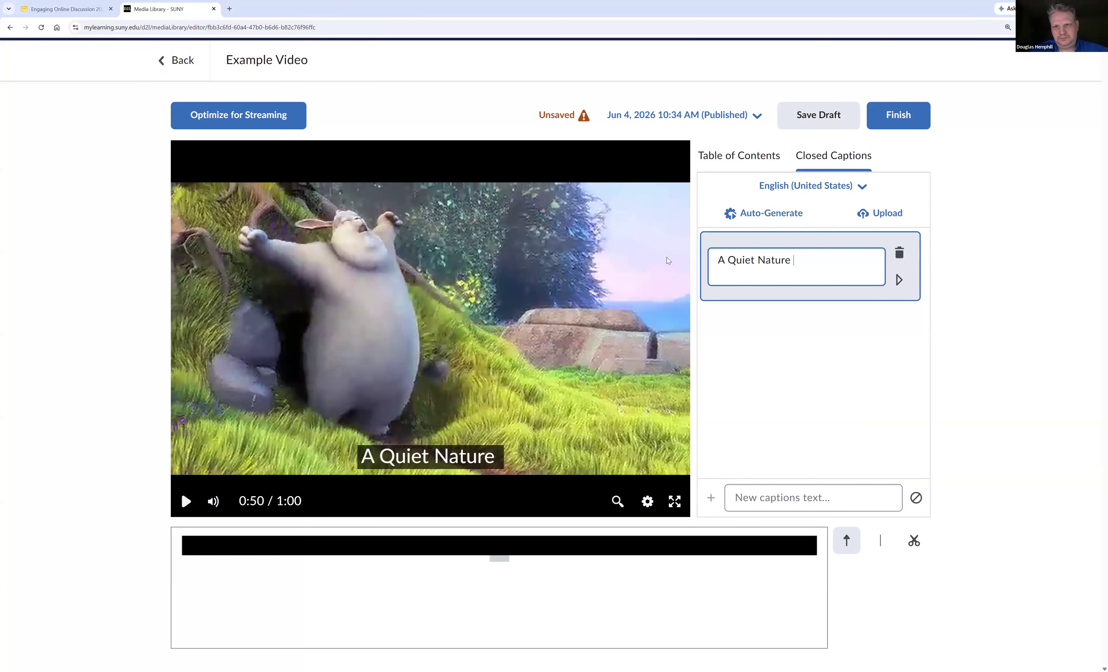
text(Scene)
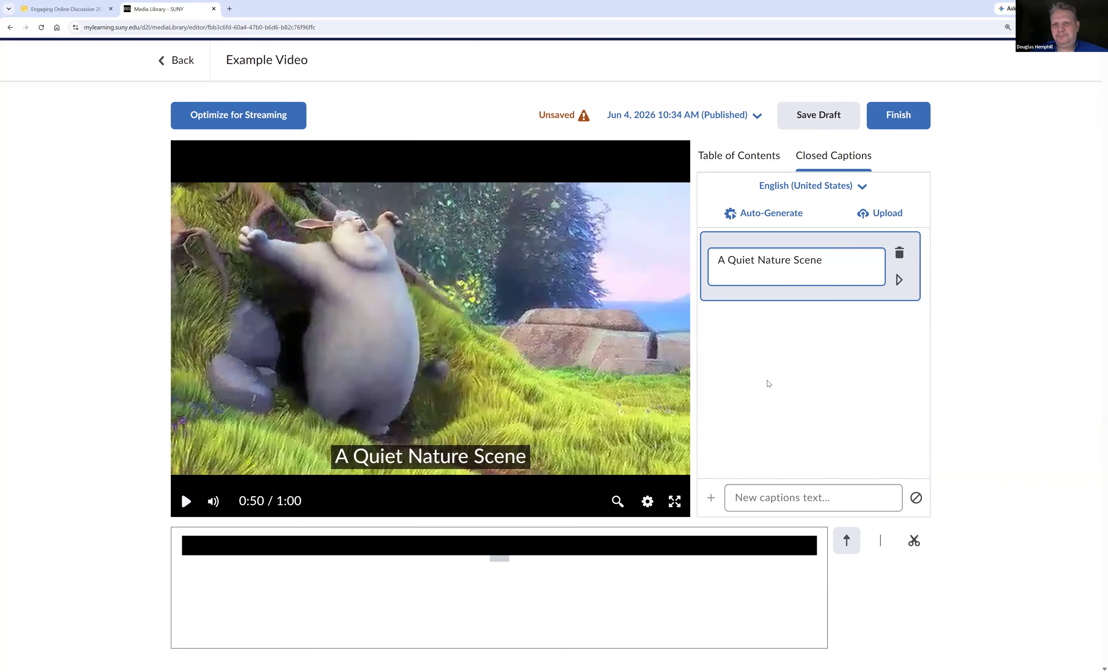
Step: Expand the "A Quiet Nature Scene" caption cue to show its start and end times
click(900, 279)
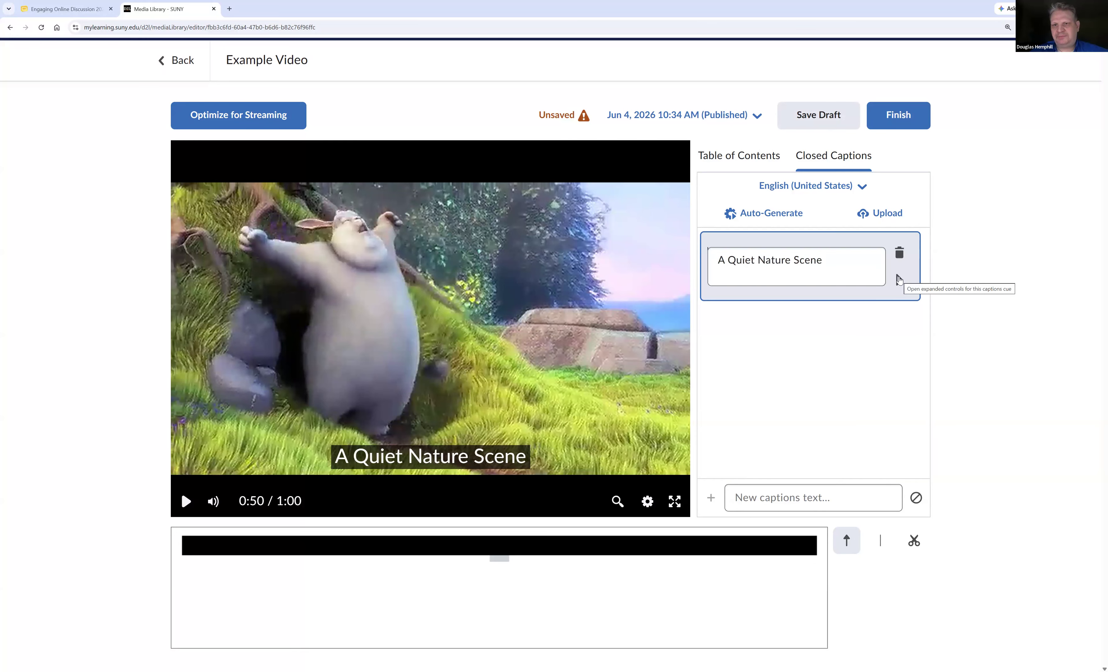
click(899, 279)
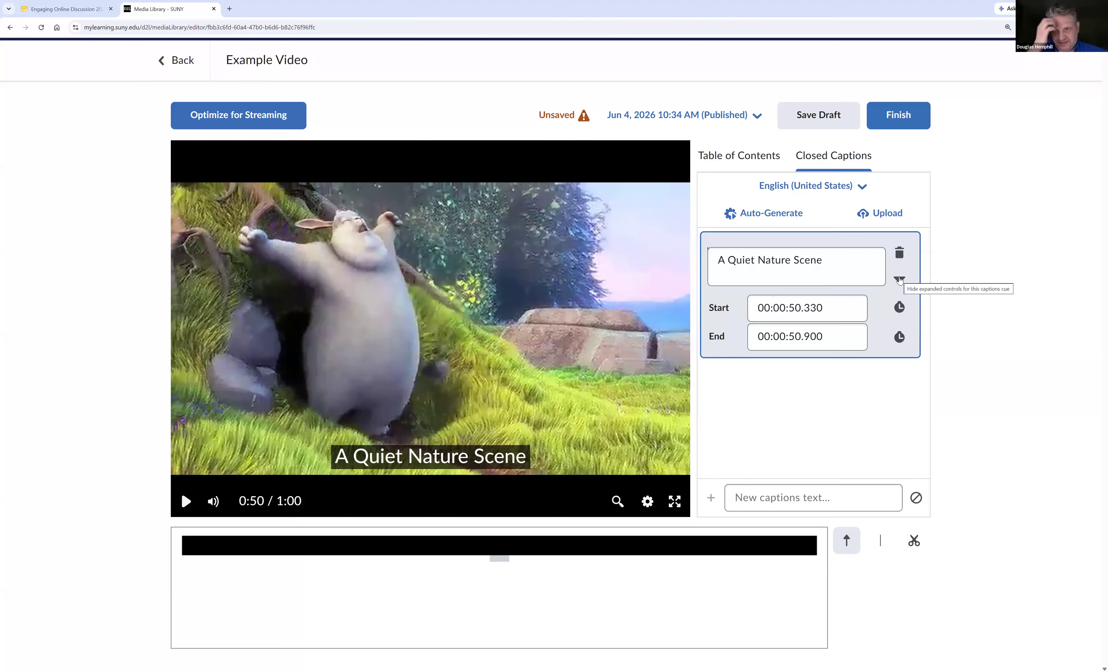
Step: Collapse the caption cue's timing controls and publish the edited Example Video, returning to the Media Library asset list
click(900, 280)
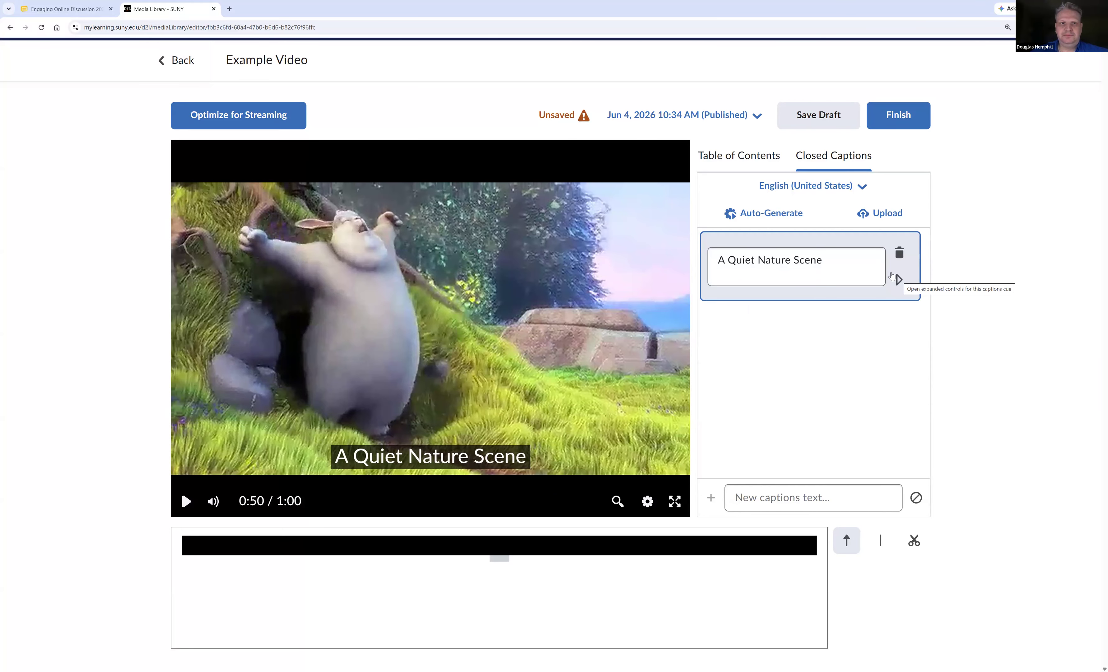
click(886, 118)
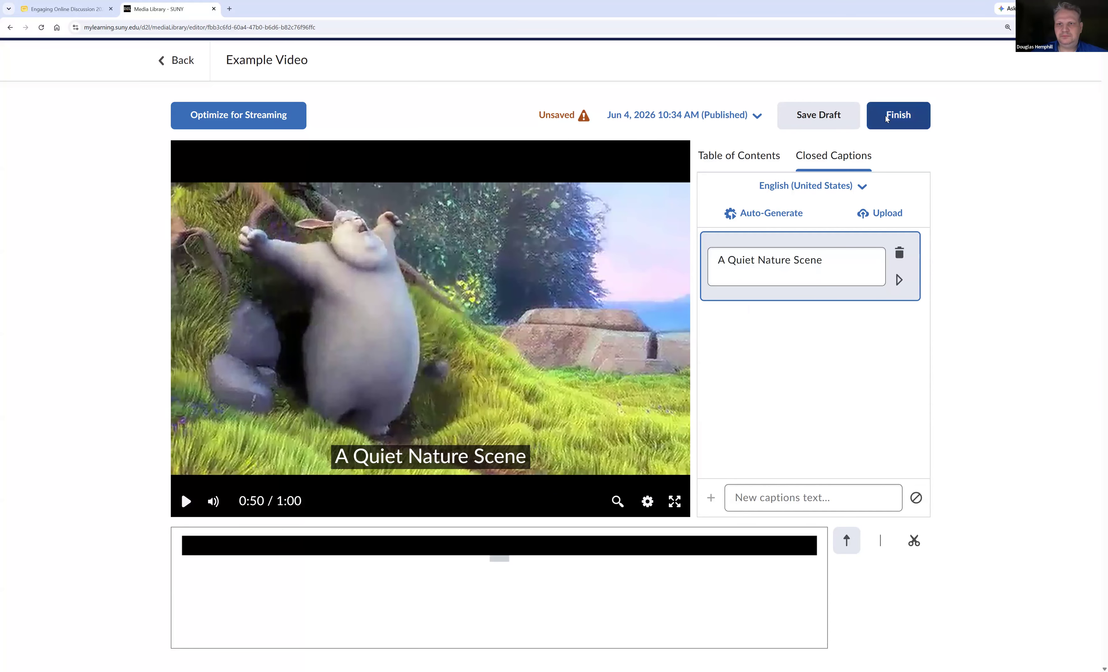
click(449, 214)
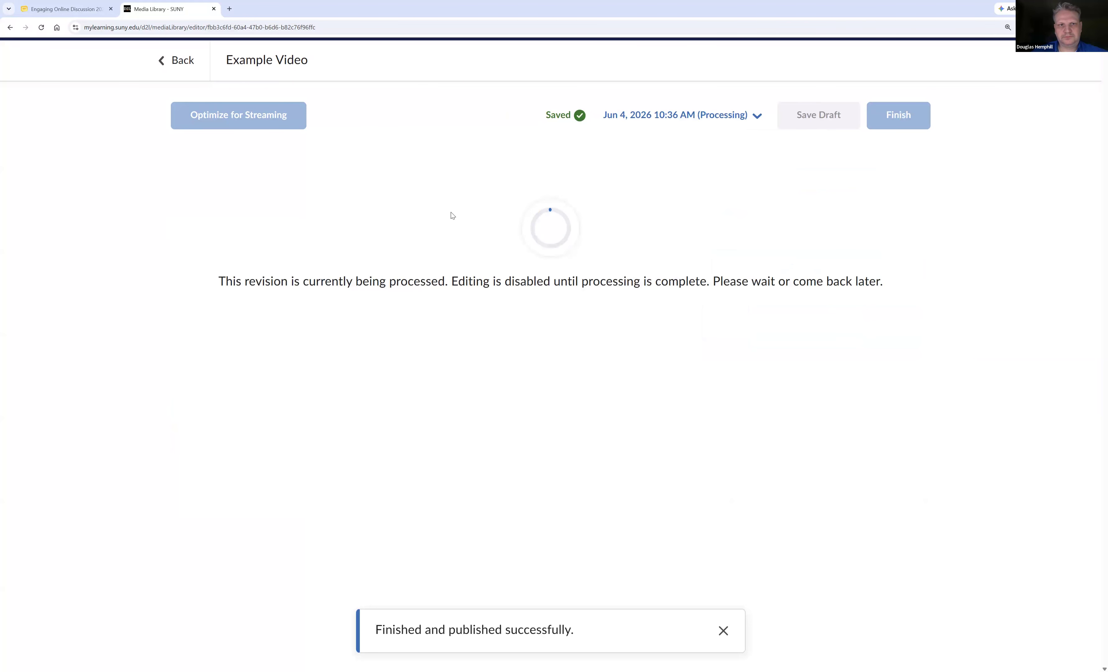
click(166, 75)
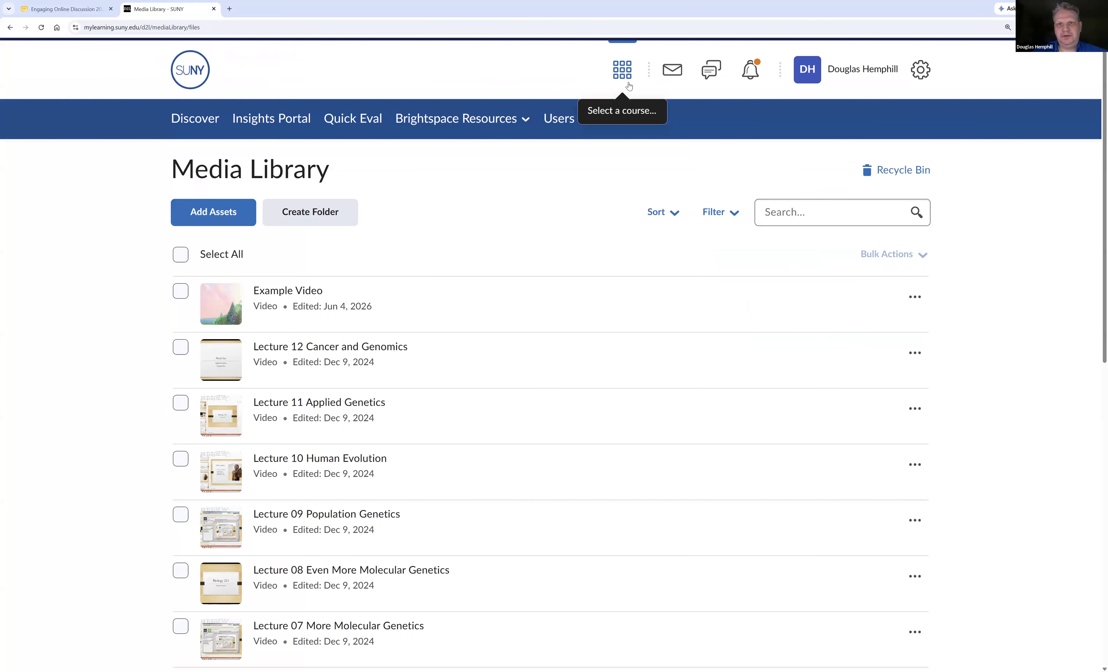
Step: Start a new web page file in the Getting Started module of the first pinned practice course
click(623, 71)
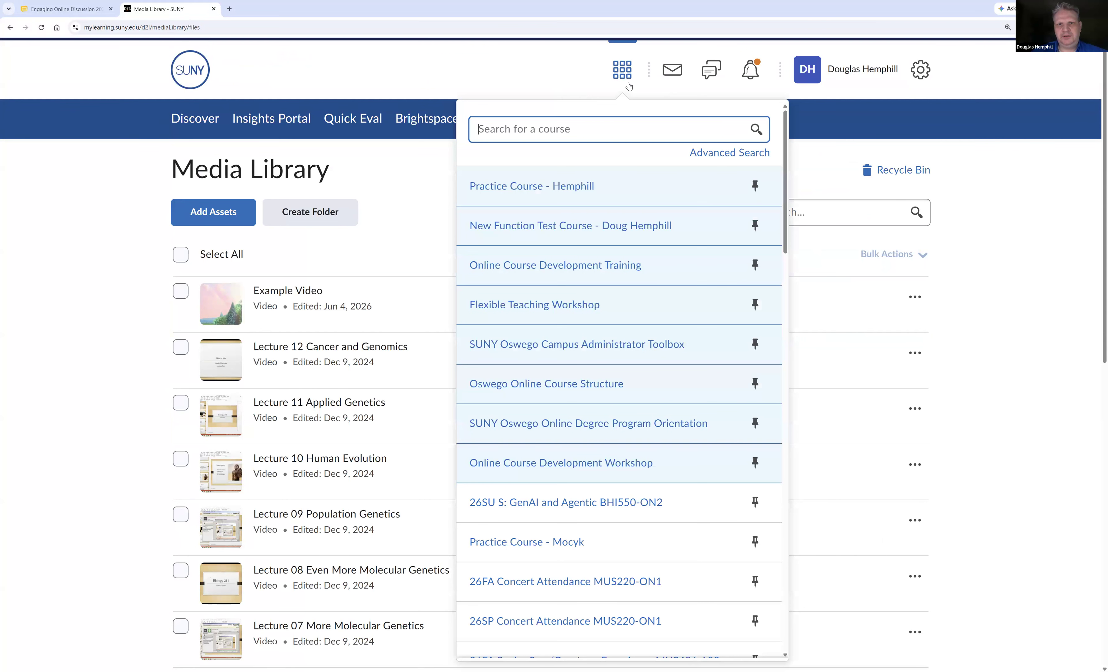
click(583, 191)
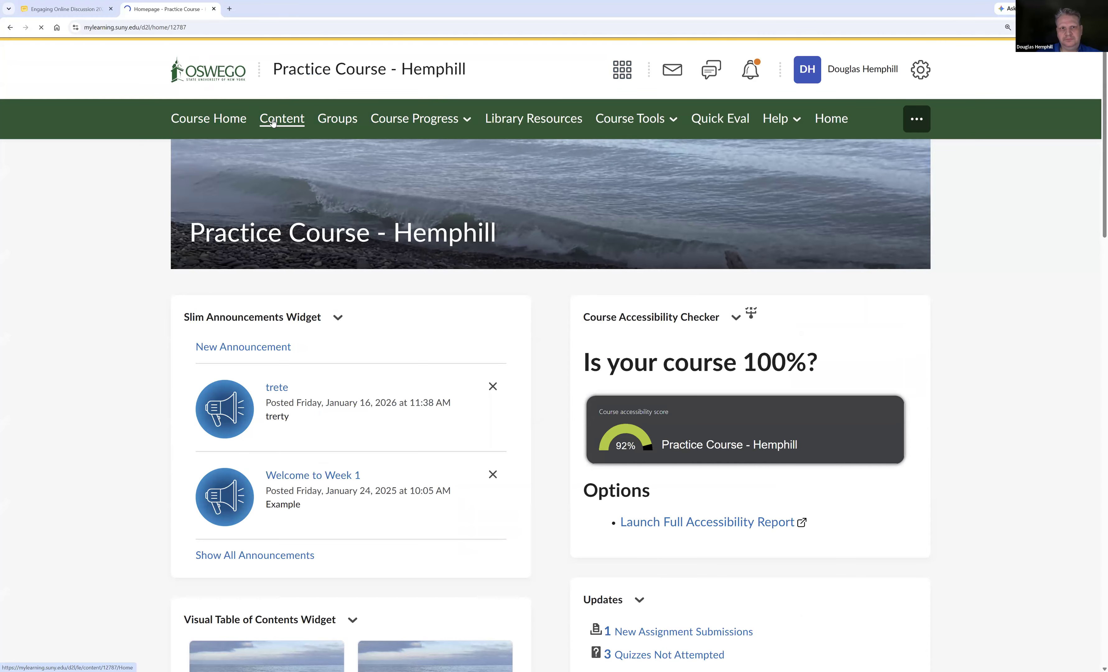
click(274, 121)
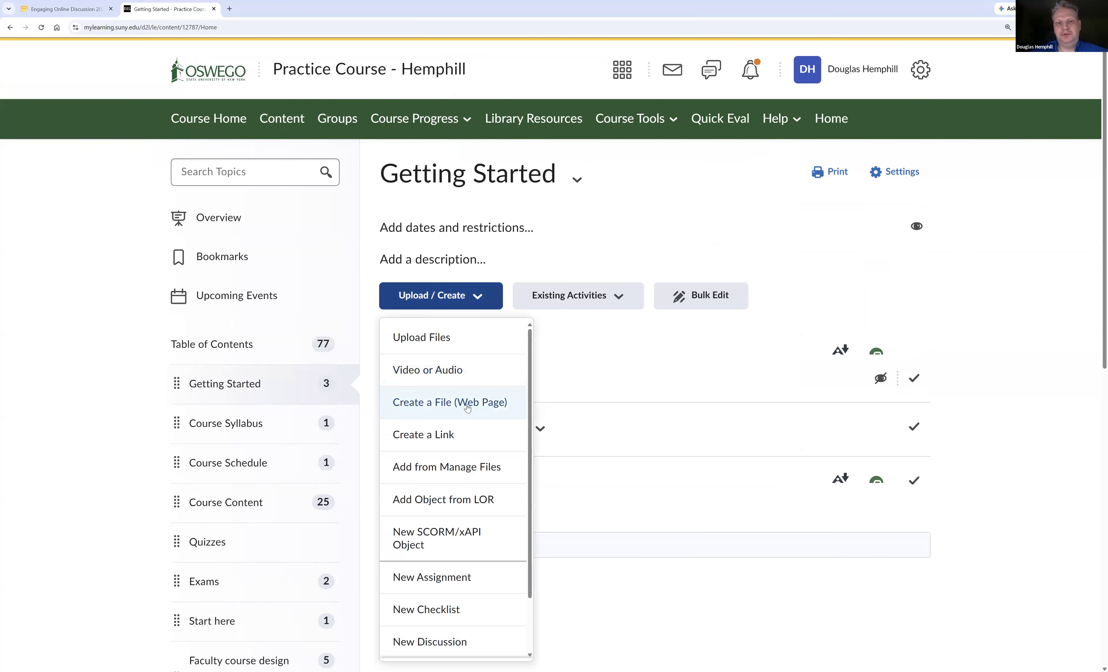
click(467, 406)
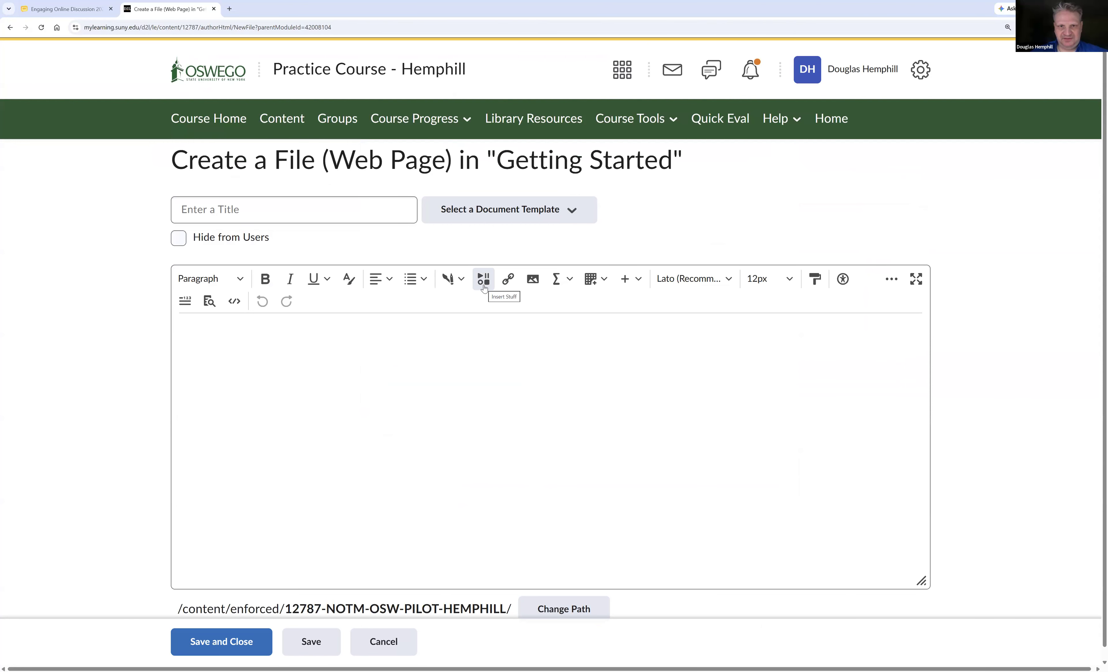
Step: Choose Example Video from the Media Library as the item to insert into the web page
click(484, 287)
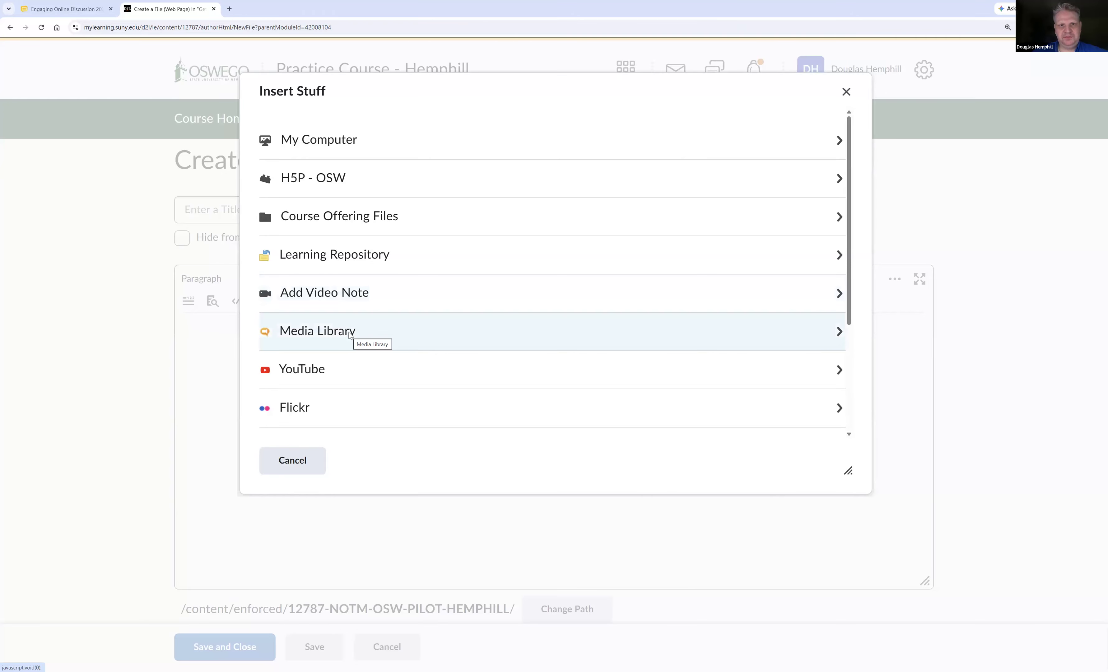
click(349, 334)
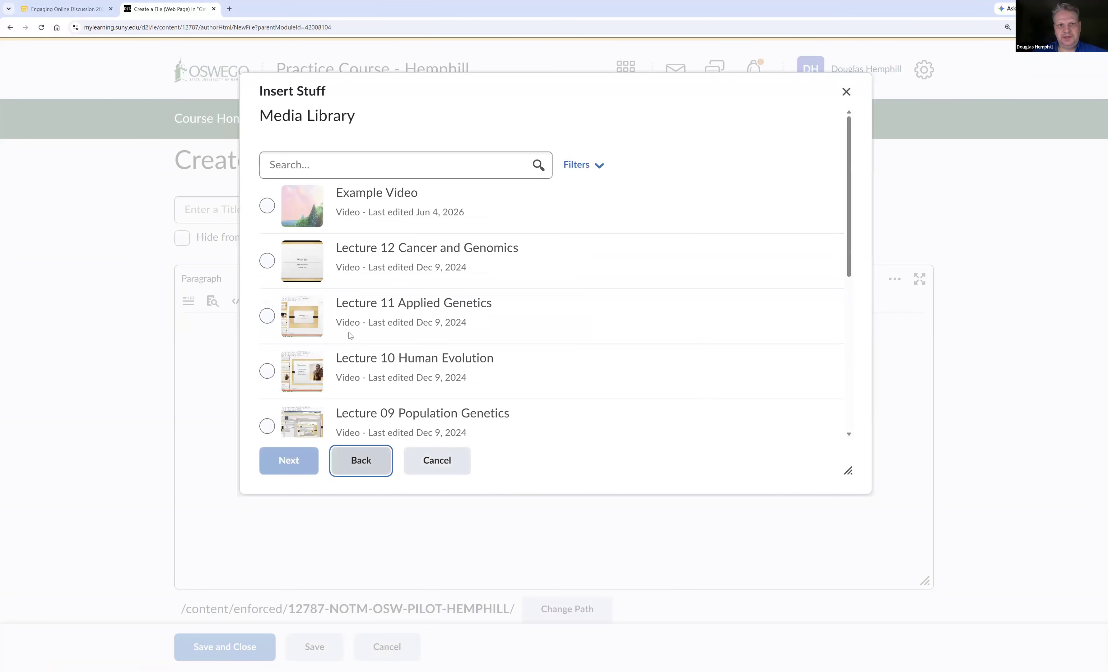
click(334, 173)
click(369, 170)
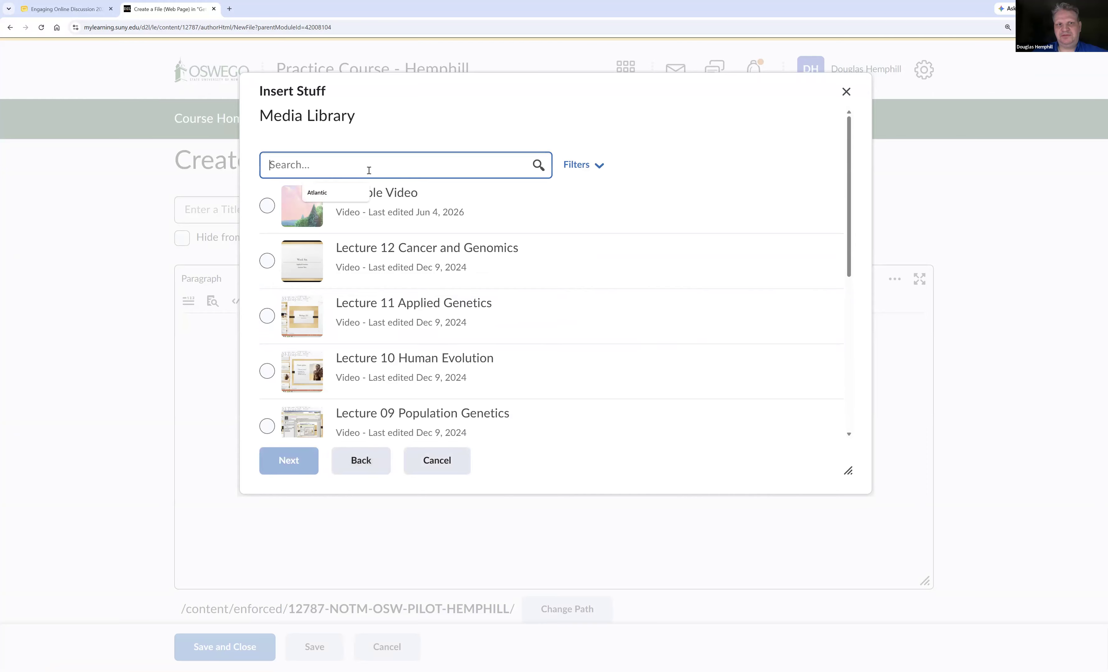
click(267, 206)
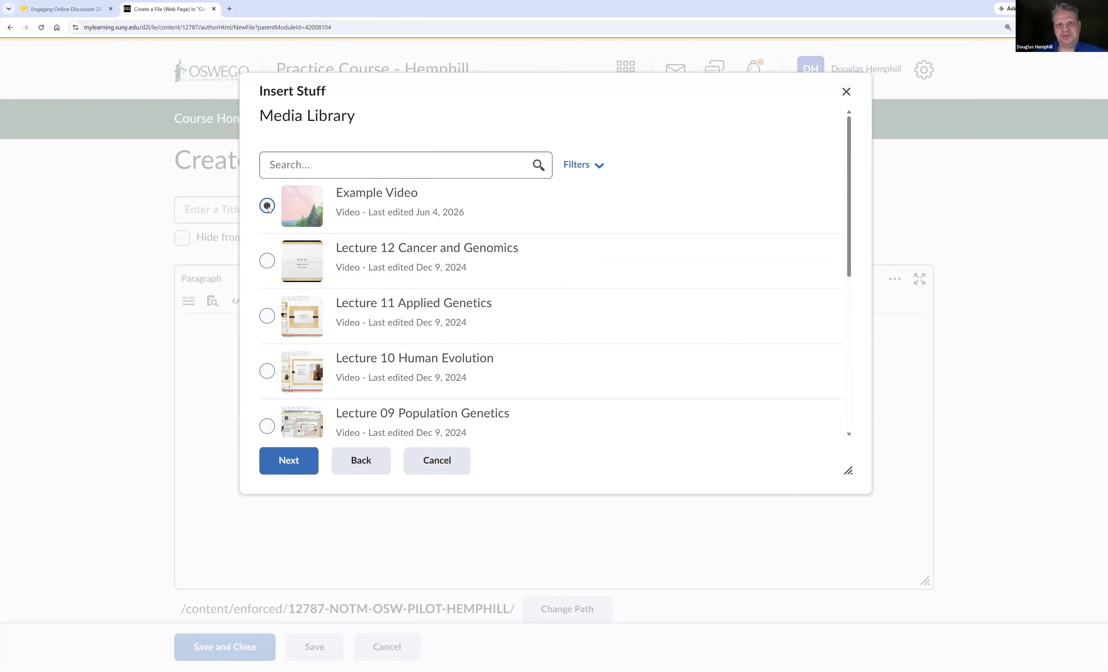
click(291, 468)
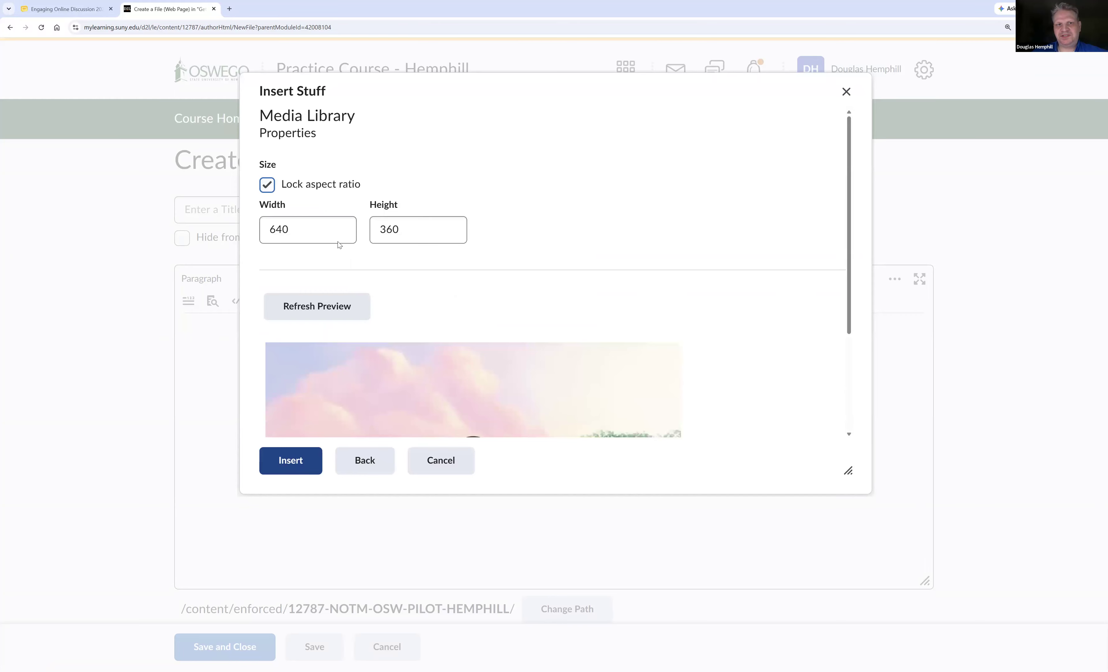
Step: Set the video's width to 1240 with the aspect ratio locked and insert it into the page
click(337, 220)
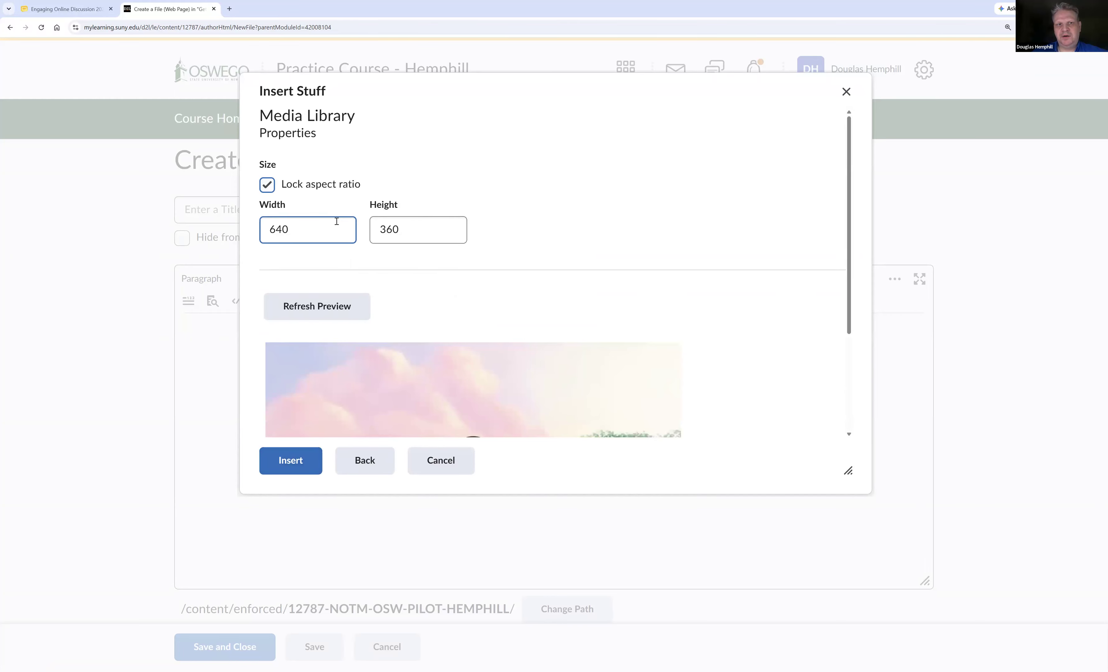
key(ctrl+a)
text(1240)
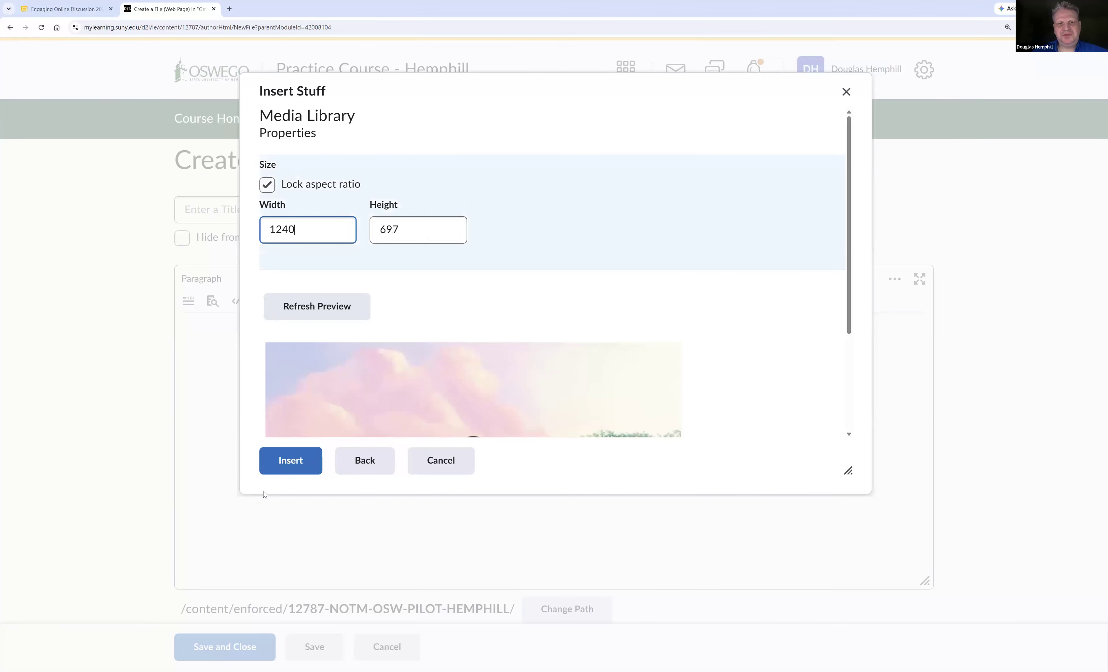
click(290, 460)
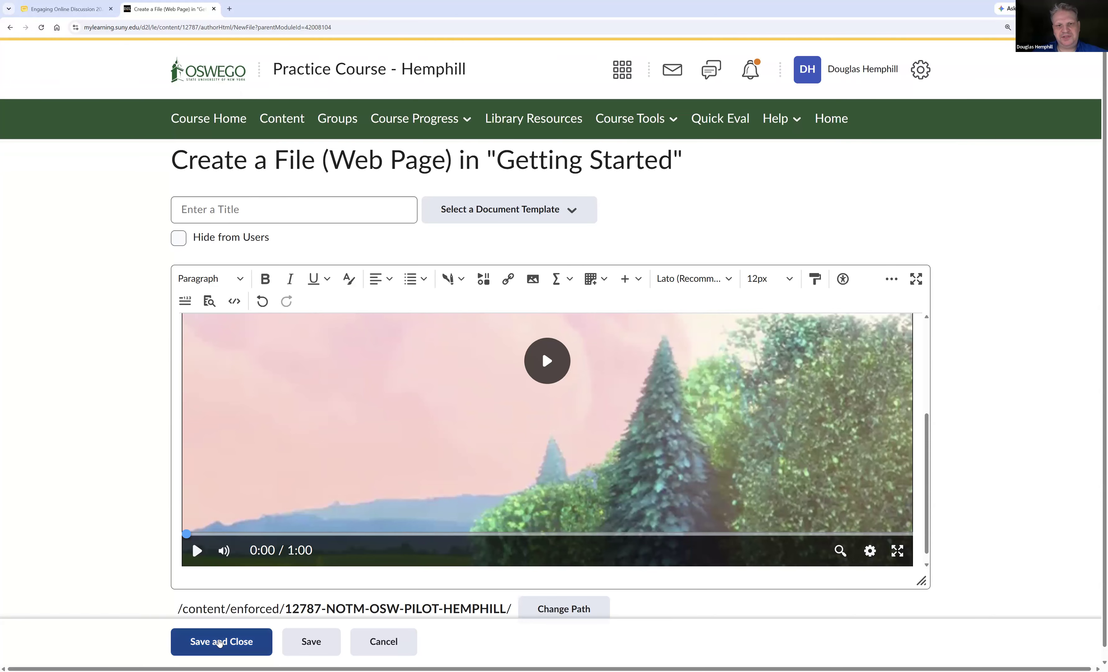
Step: Title the web page "Example", save and close it, and dismiss the notification
click(219, 642)
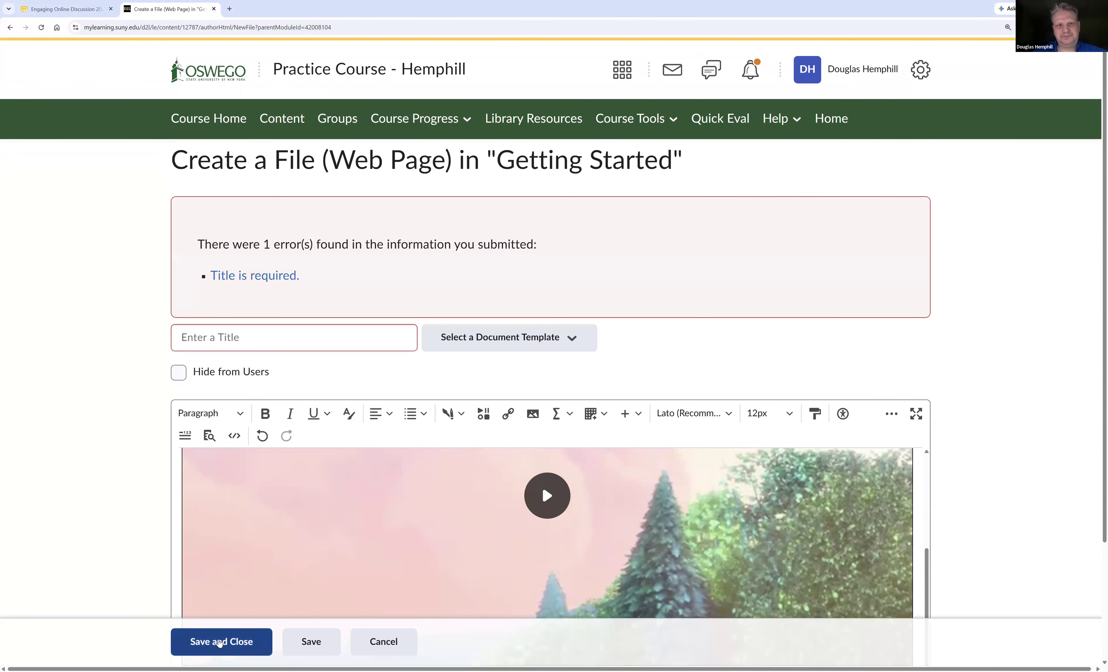
click(283, 347)
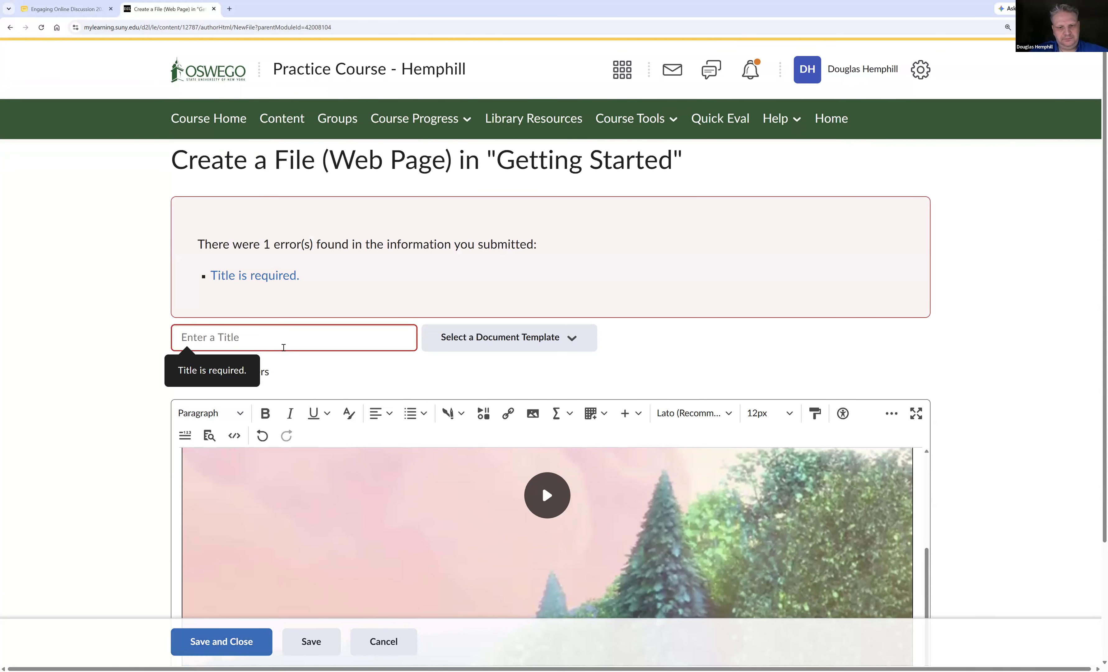
text(Example)
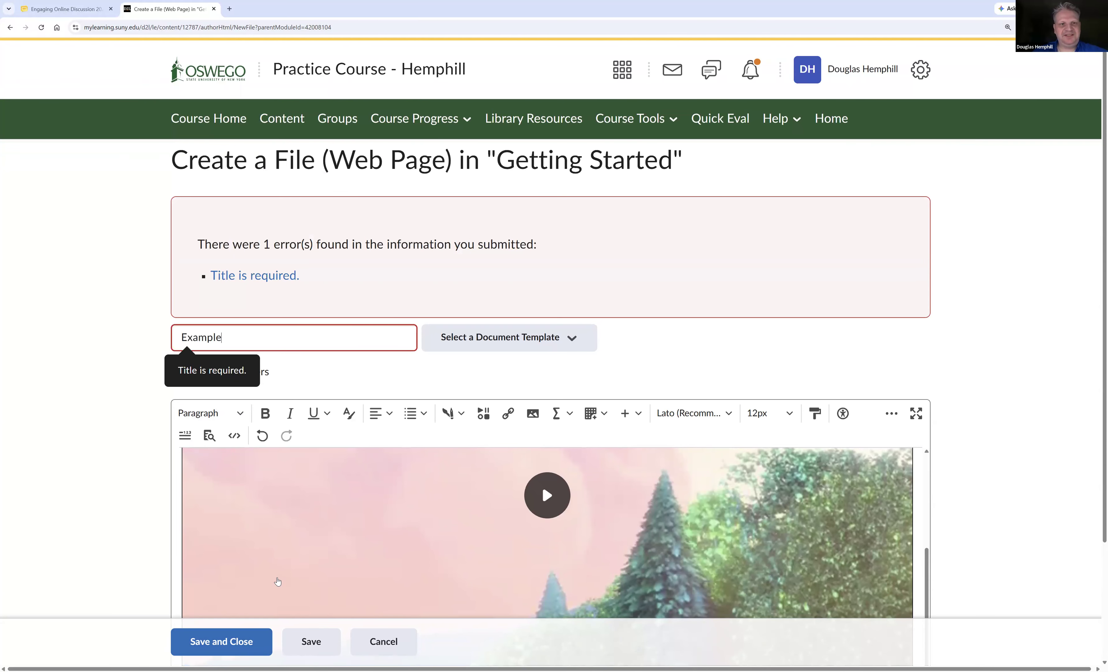
click(217, 642)
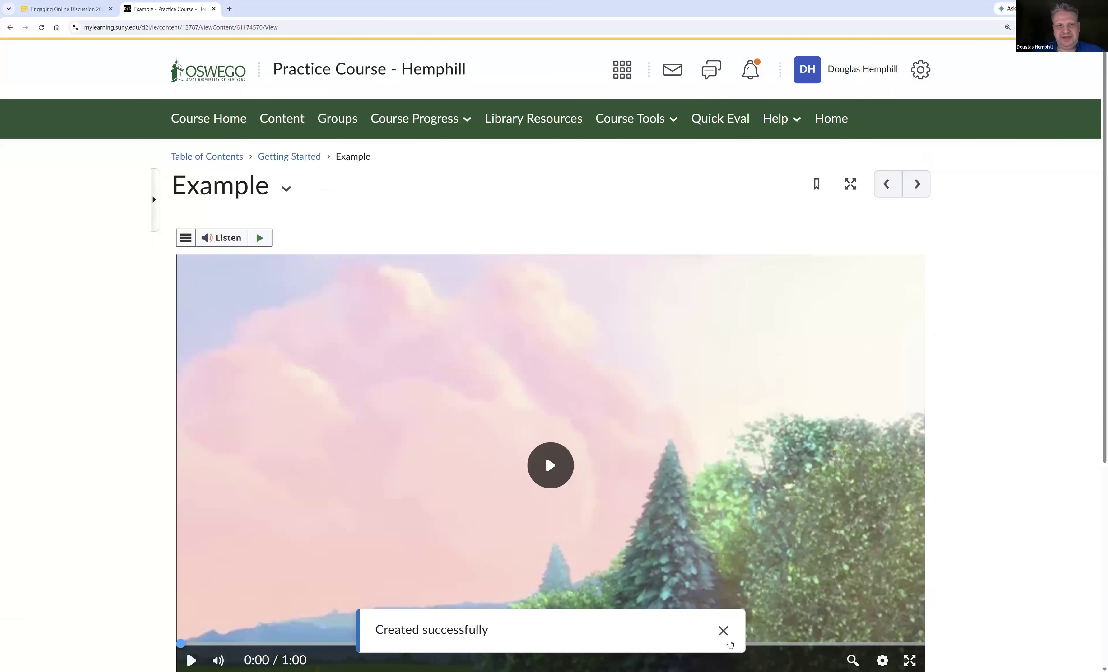
click(724, 630)
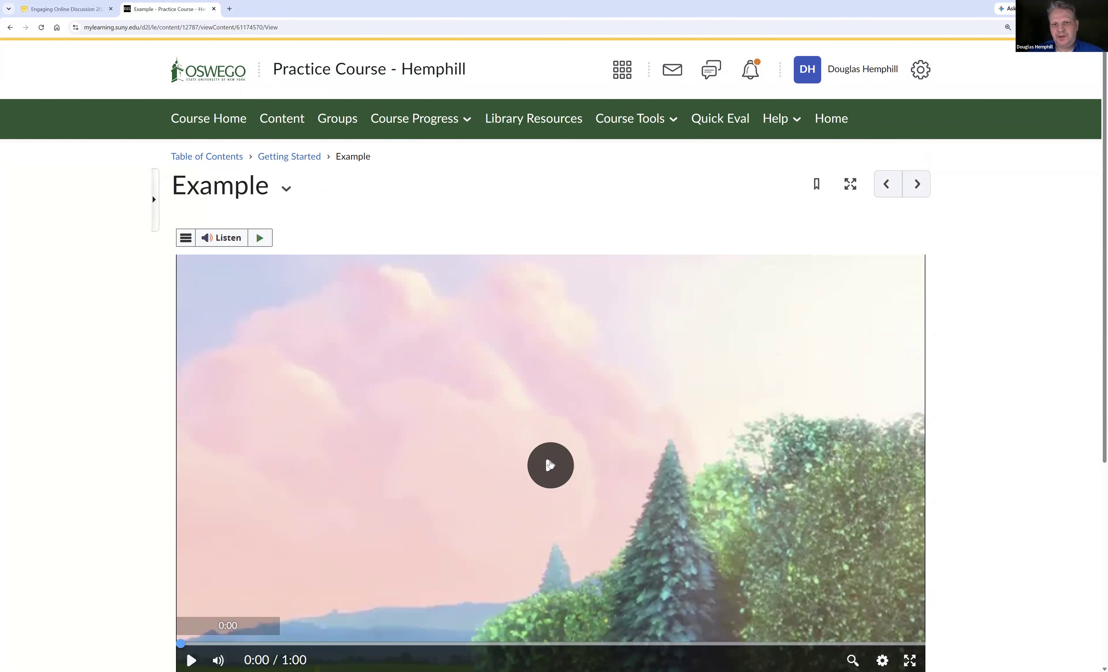
Step: Play the embedded video, look at its playback settings including the captions option, and pause it
click(550, 465)
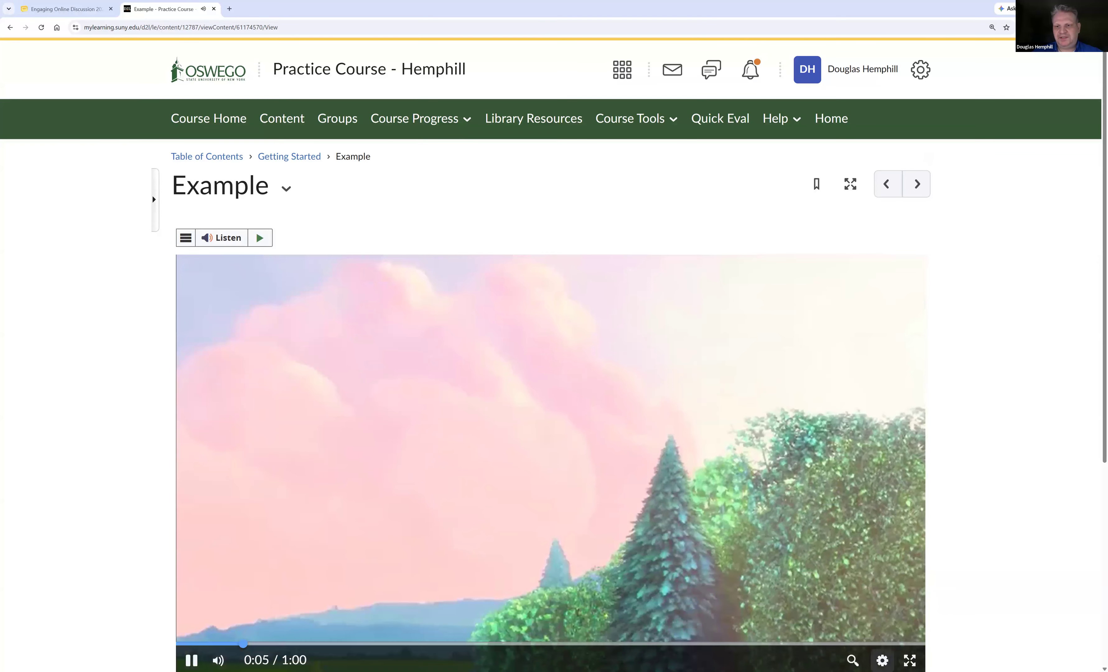
click(882, 660)
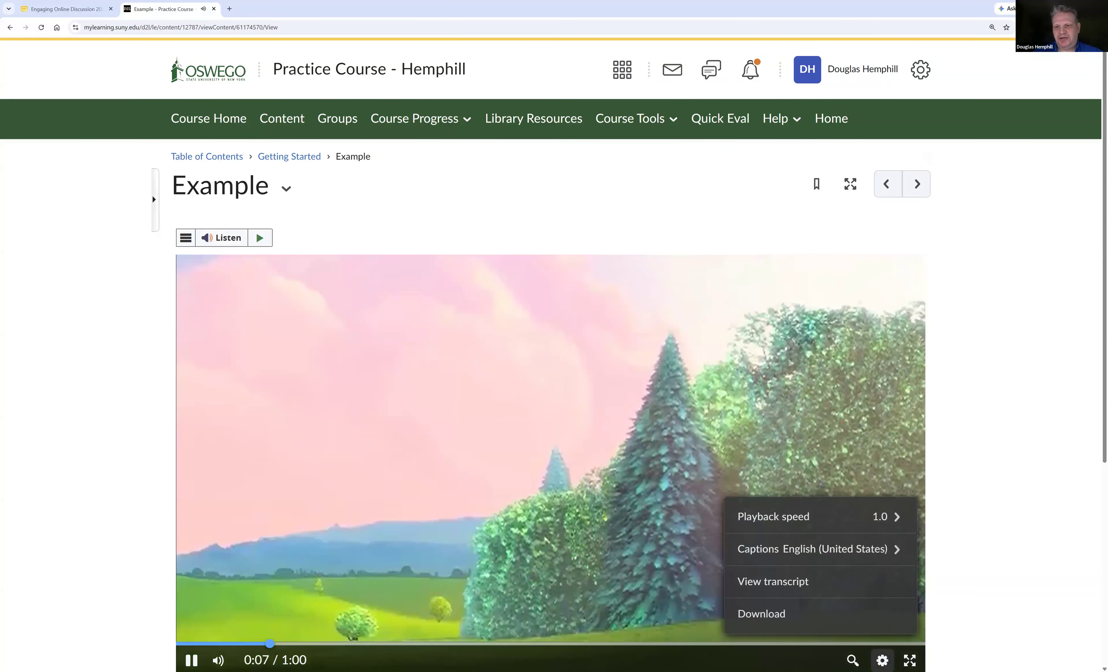
click(866, 562)
click(861, 558)
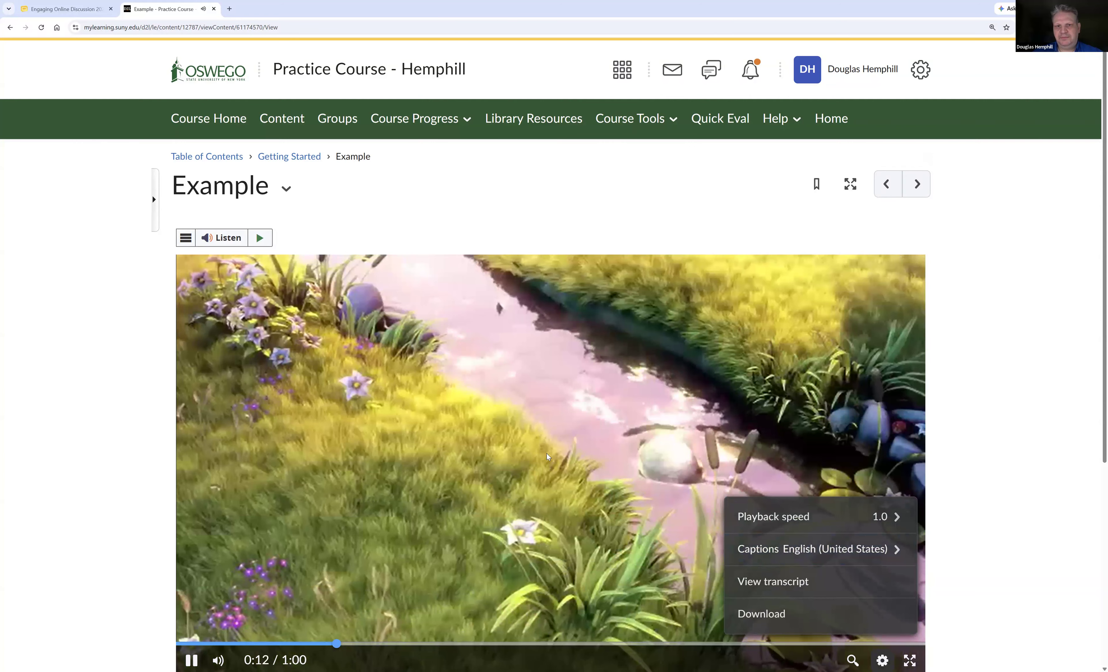
click(546, 454)
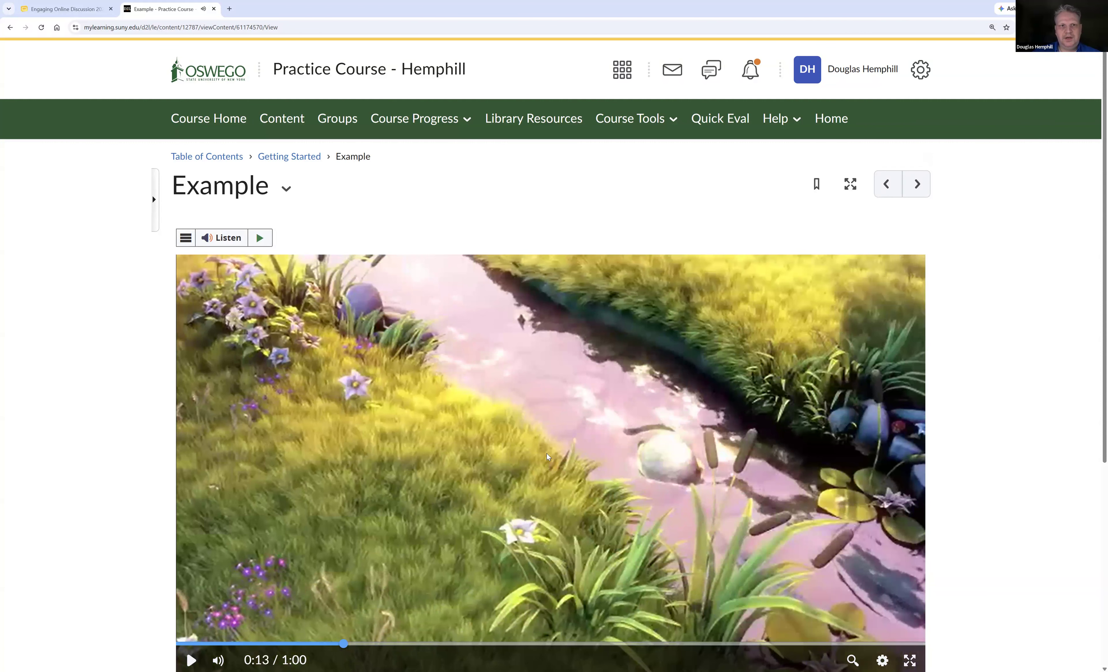
Step: Leave the Example page, go back to the Media Library and open Example Video for editing
click(307, 157)
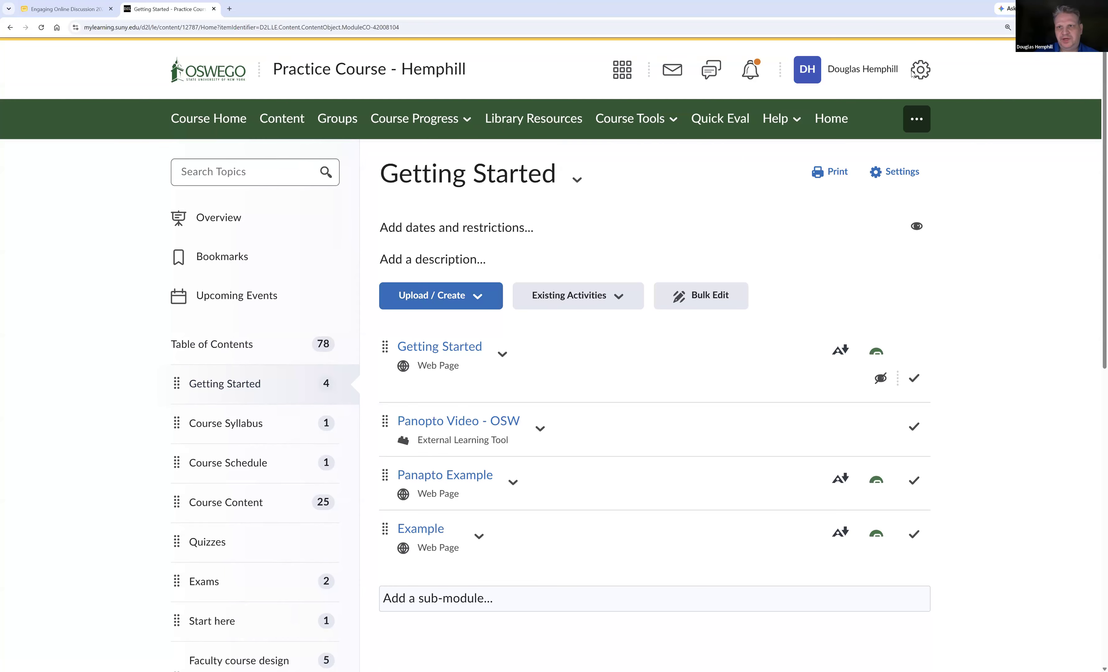
click(914, 72)
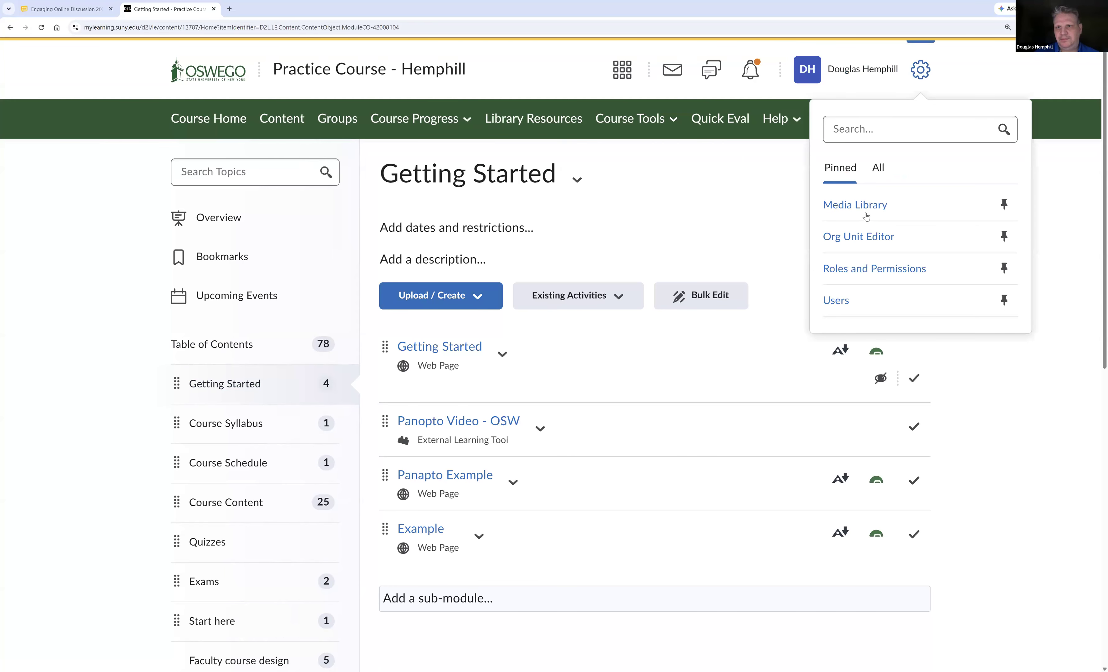
click(866, 211)
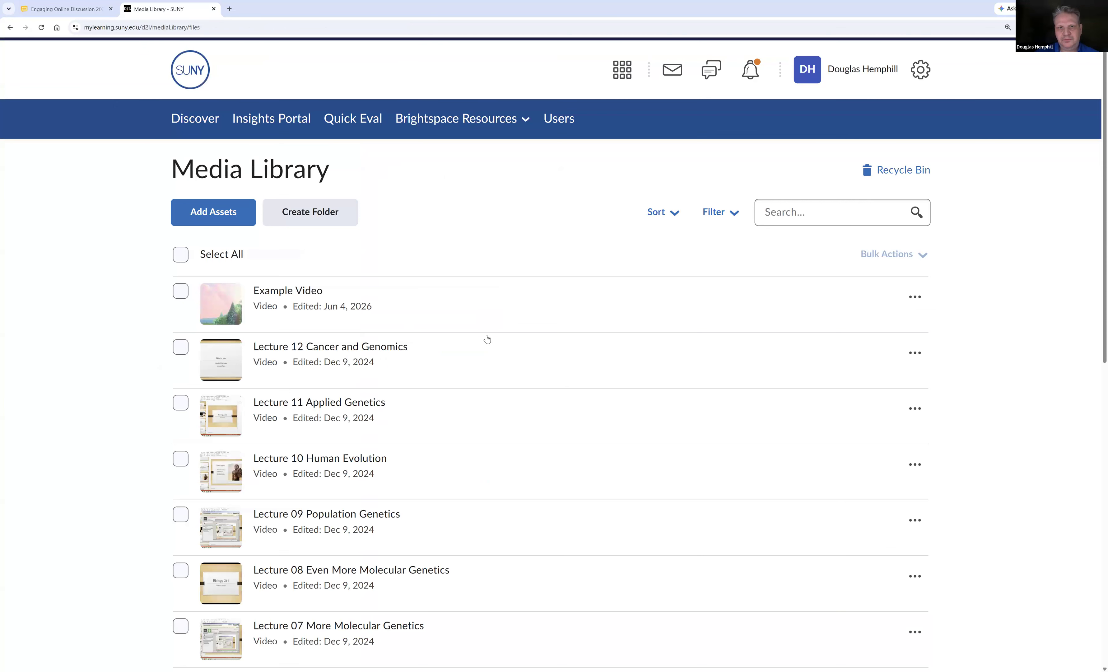
click(917, 305)
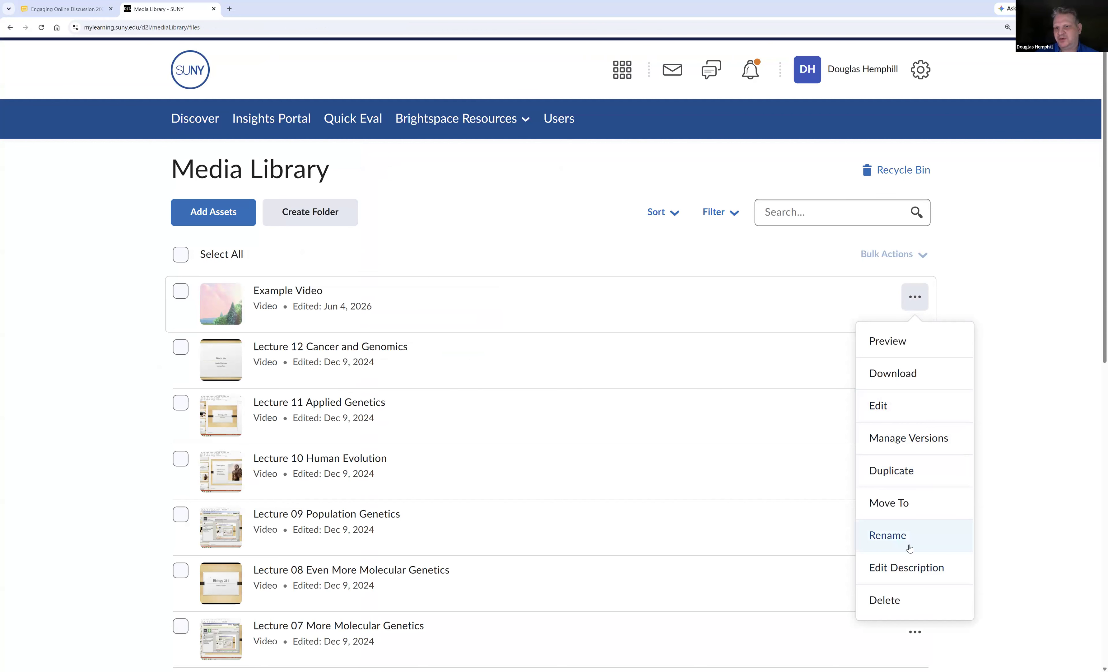
click(920, 410)
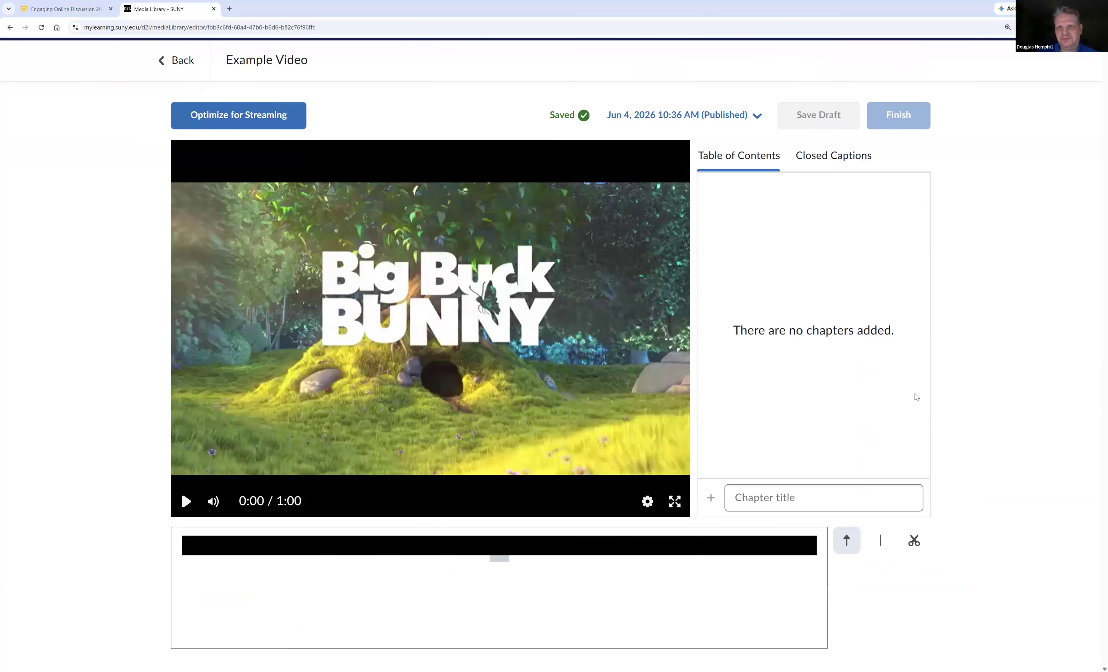